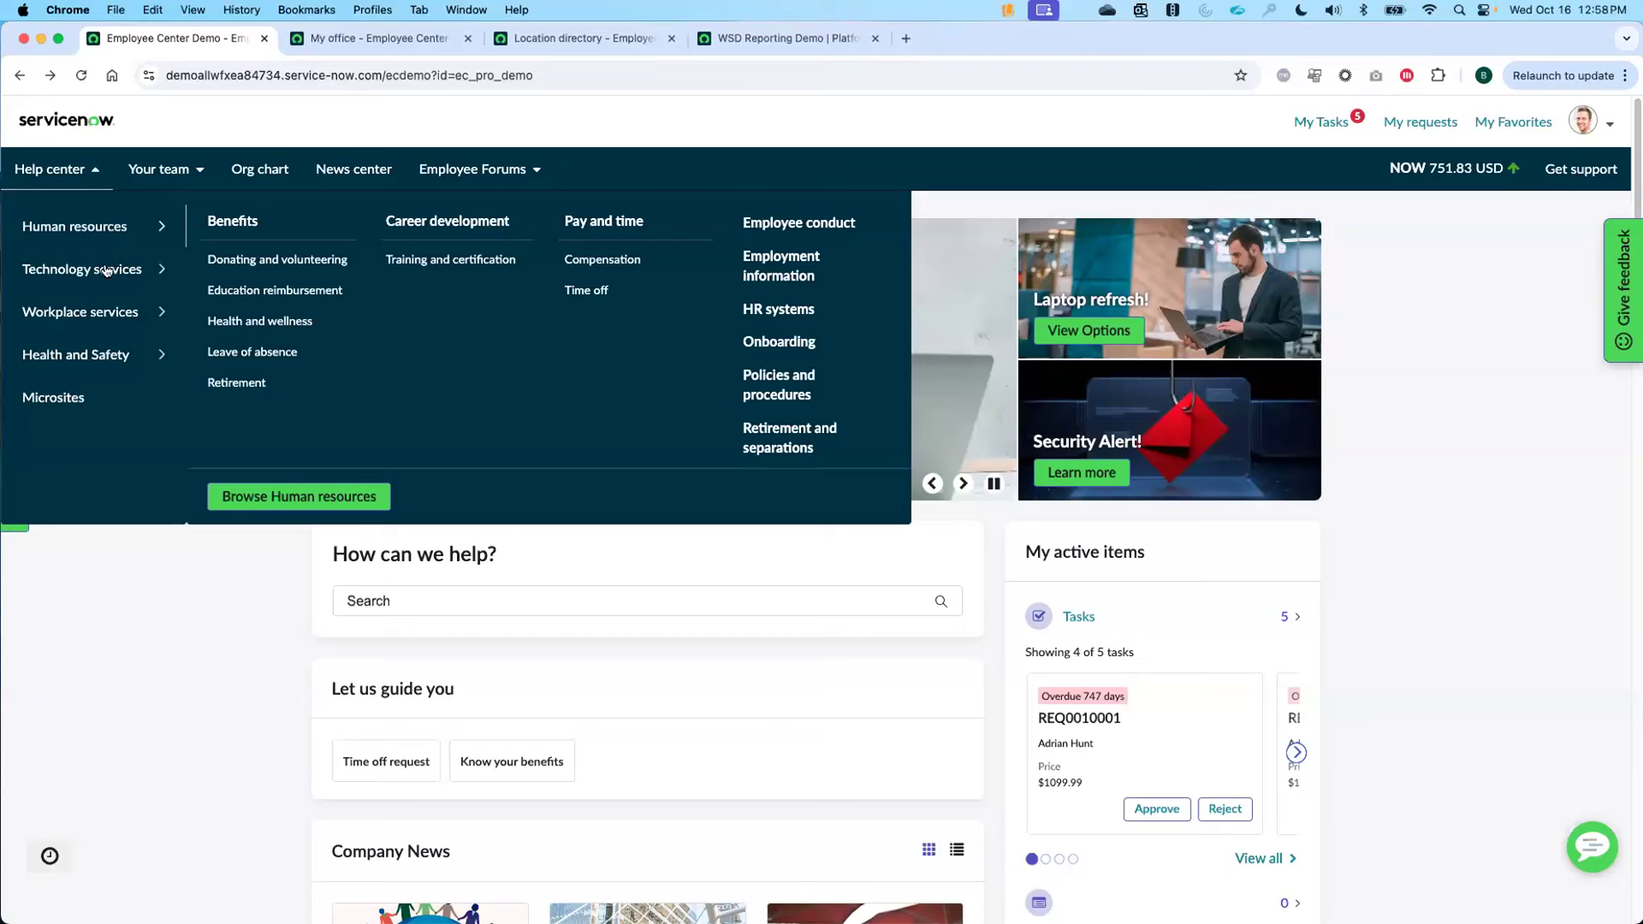
# Look through the Help center's Technology and Workplace services topics and the home page's news, active items and quick links
pyautogui.moveTo(106, 270)
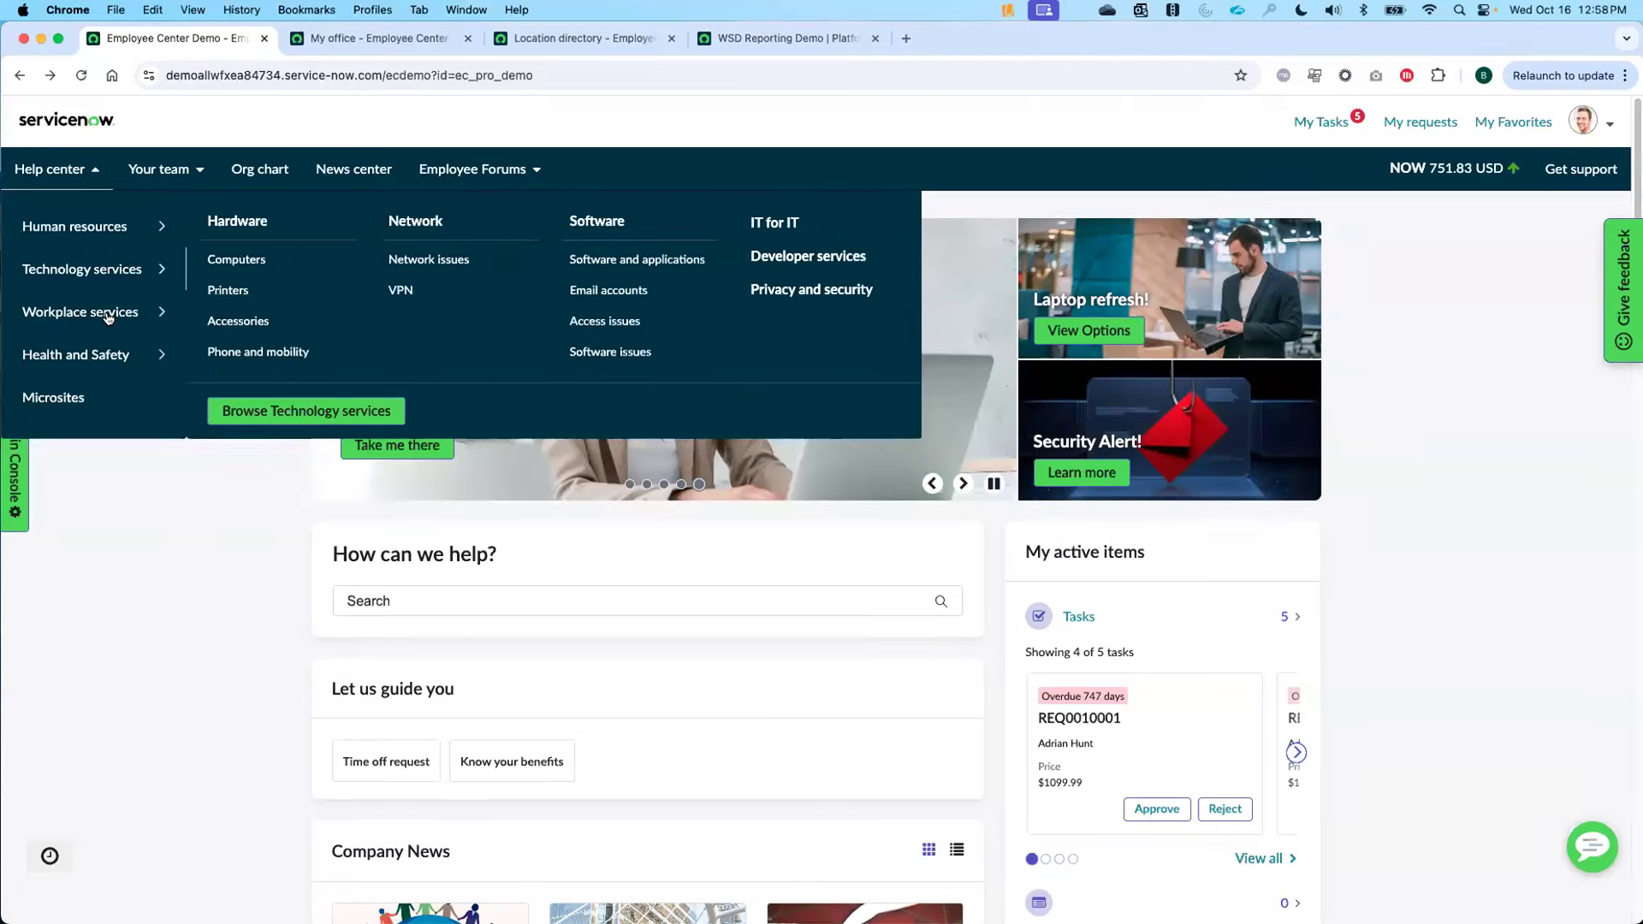
pyautogui.moveTo(109, 315)
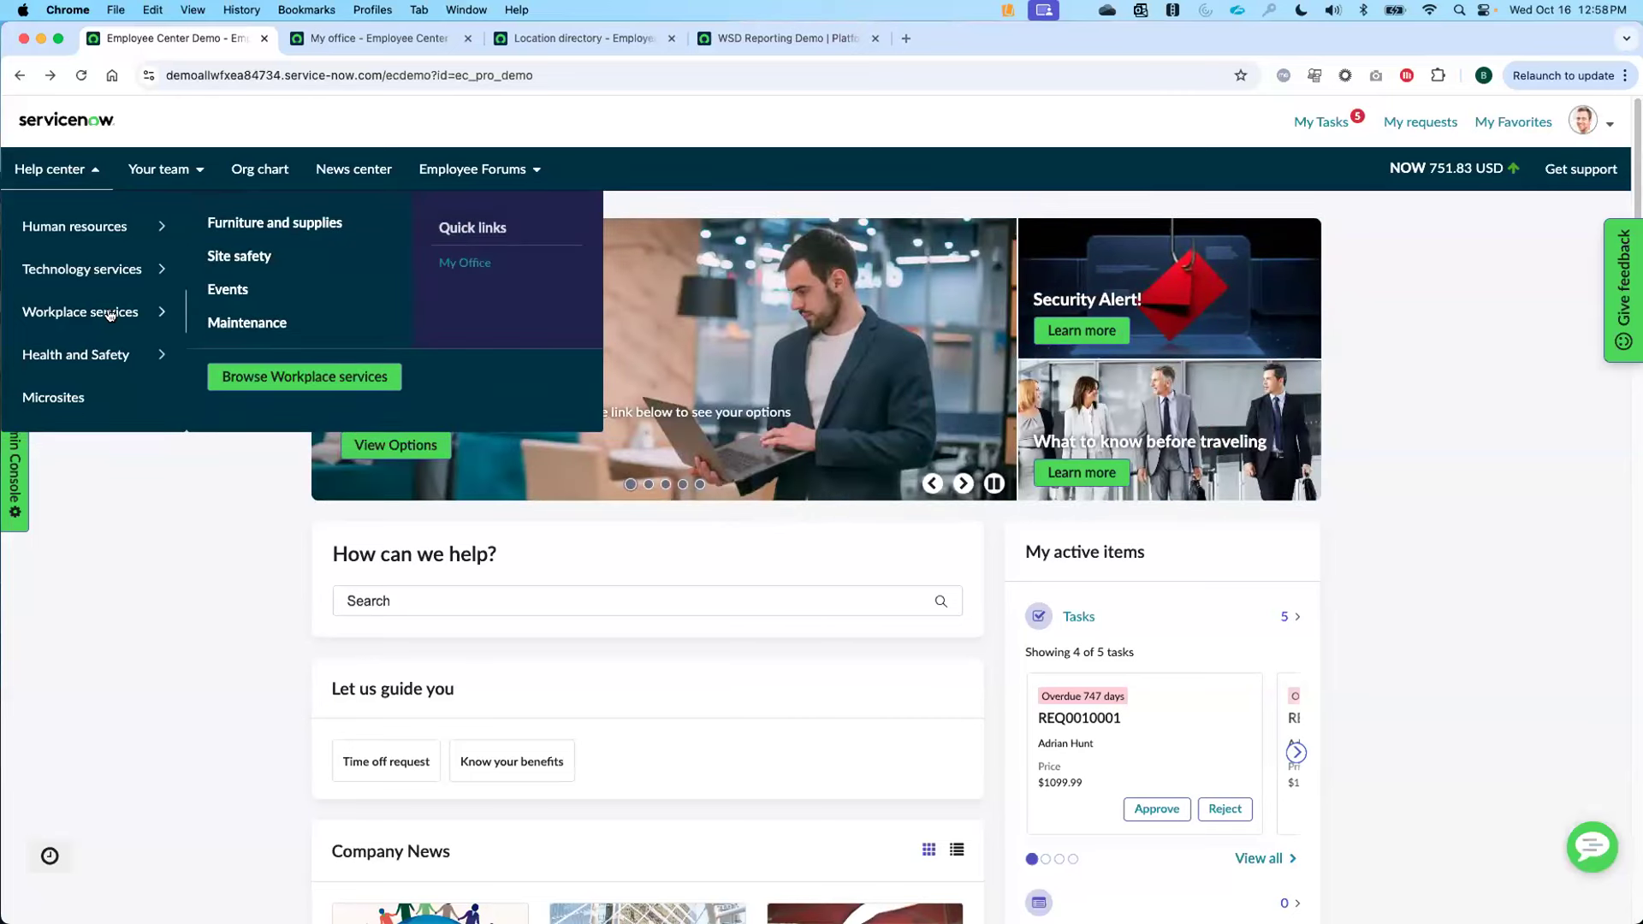
pyautogui.click(205, 620)
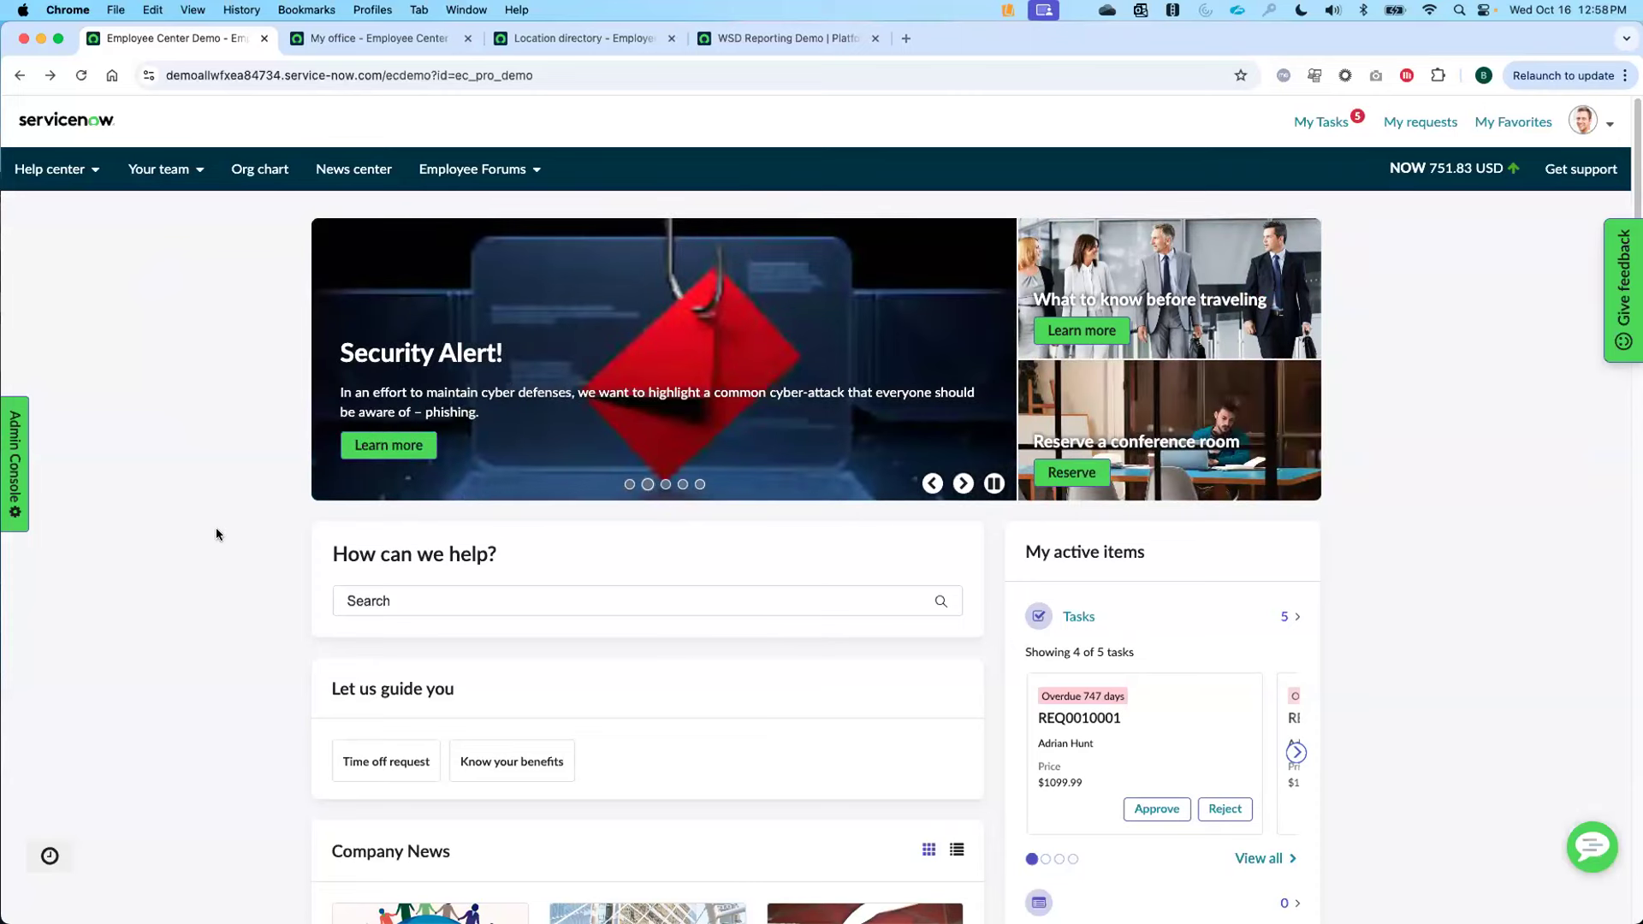
pyautogui.scroll(-3, 193, 576)
pyautogui.scroll(-4, 193, 575)
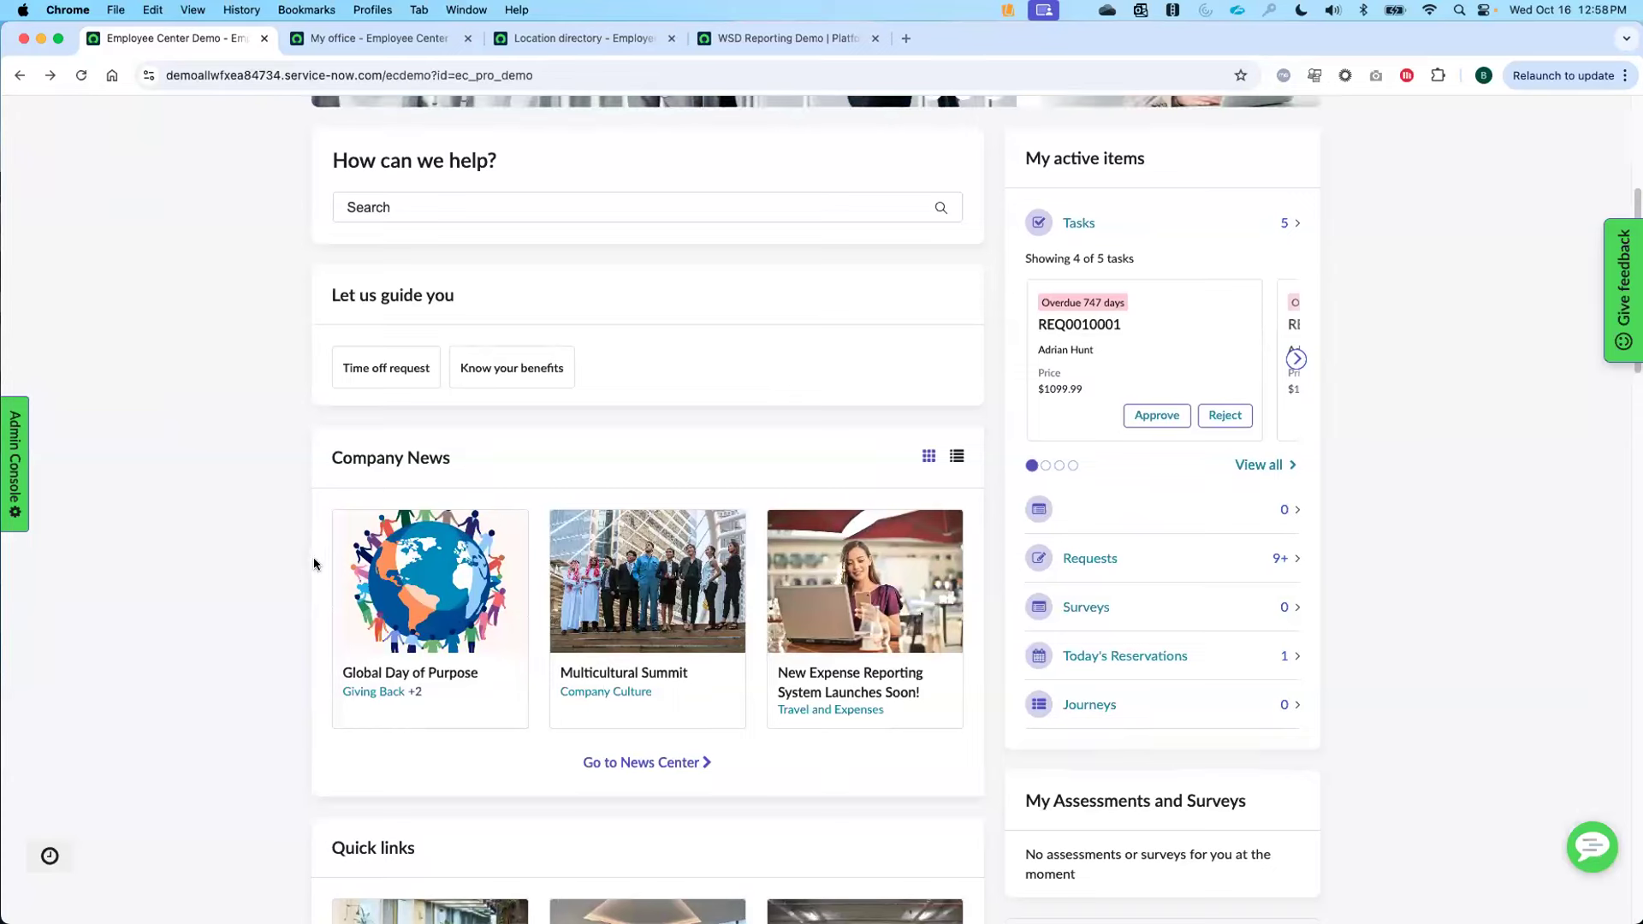
pyautogui.scroll(5, 291, 522)
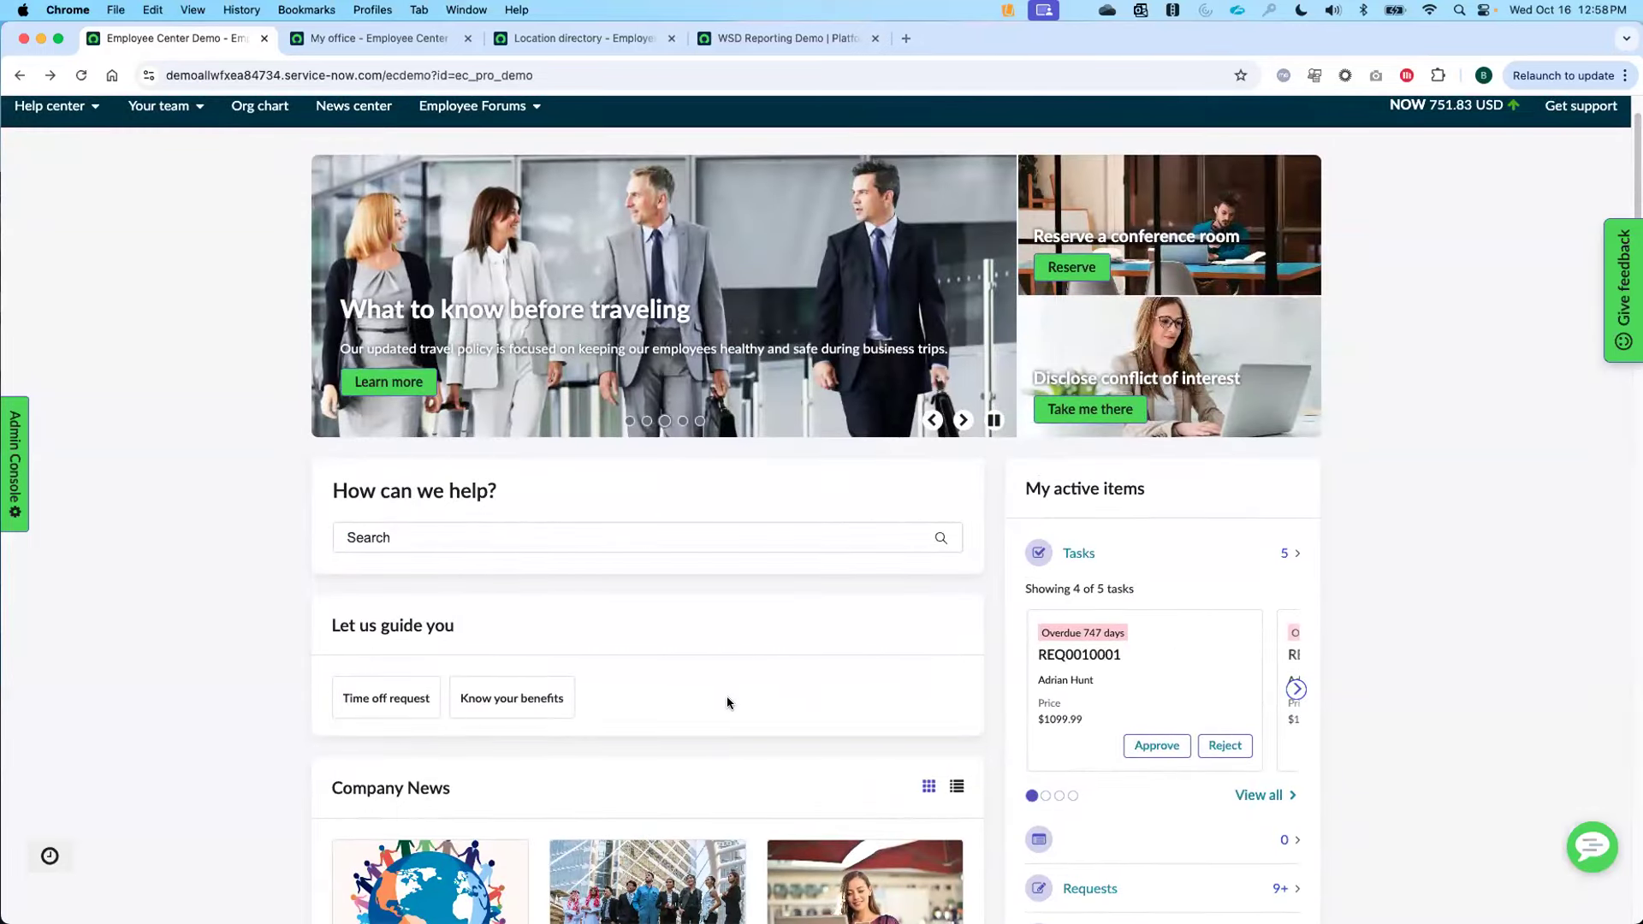
pyautogui.scroll(-3, 727, 703)
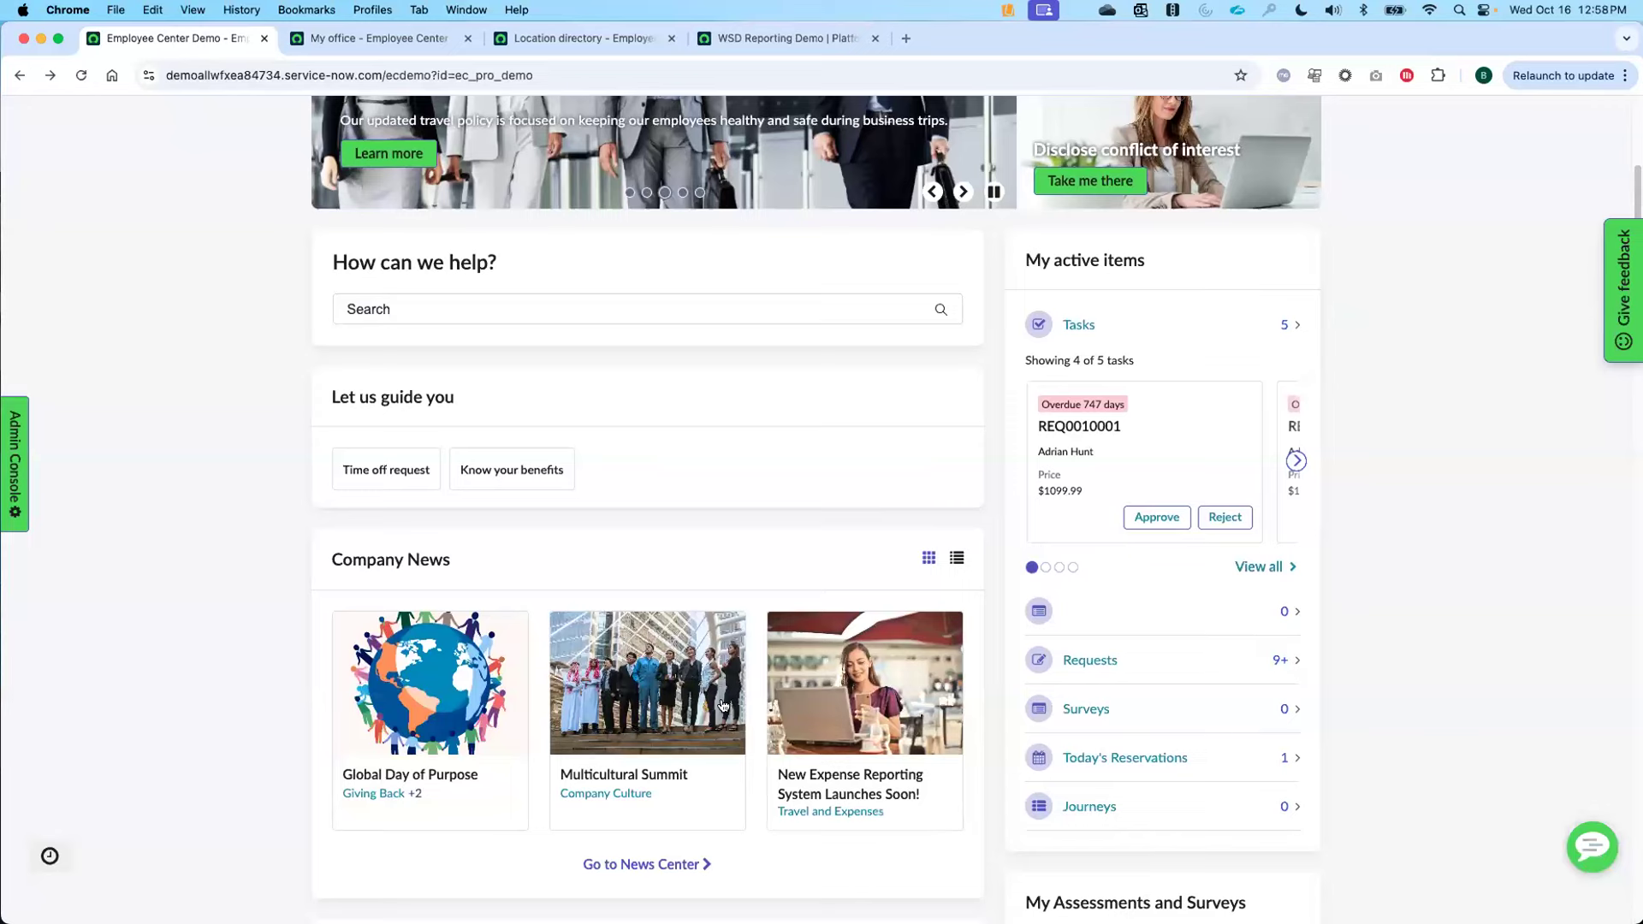
pyautogui.scroll(-5, 726, 705)
pyautogui.scroll(-2, 720, 707)
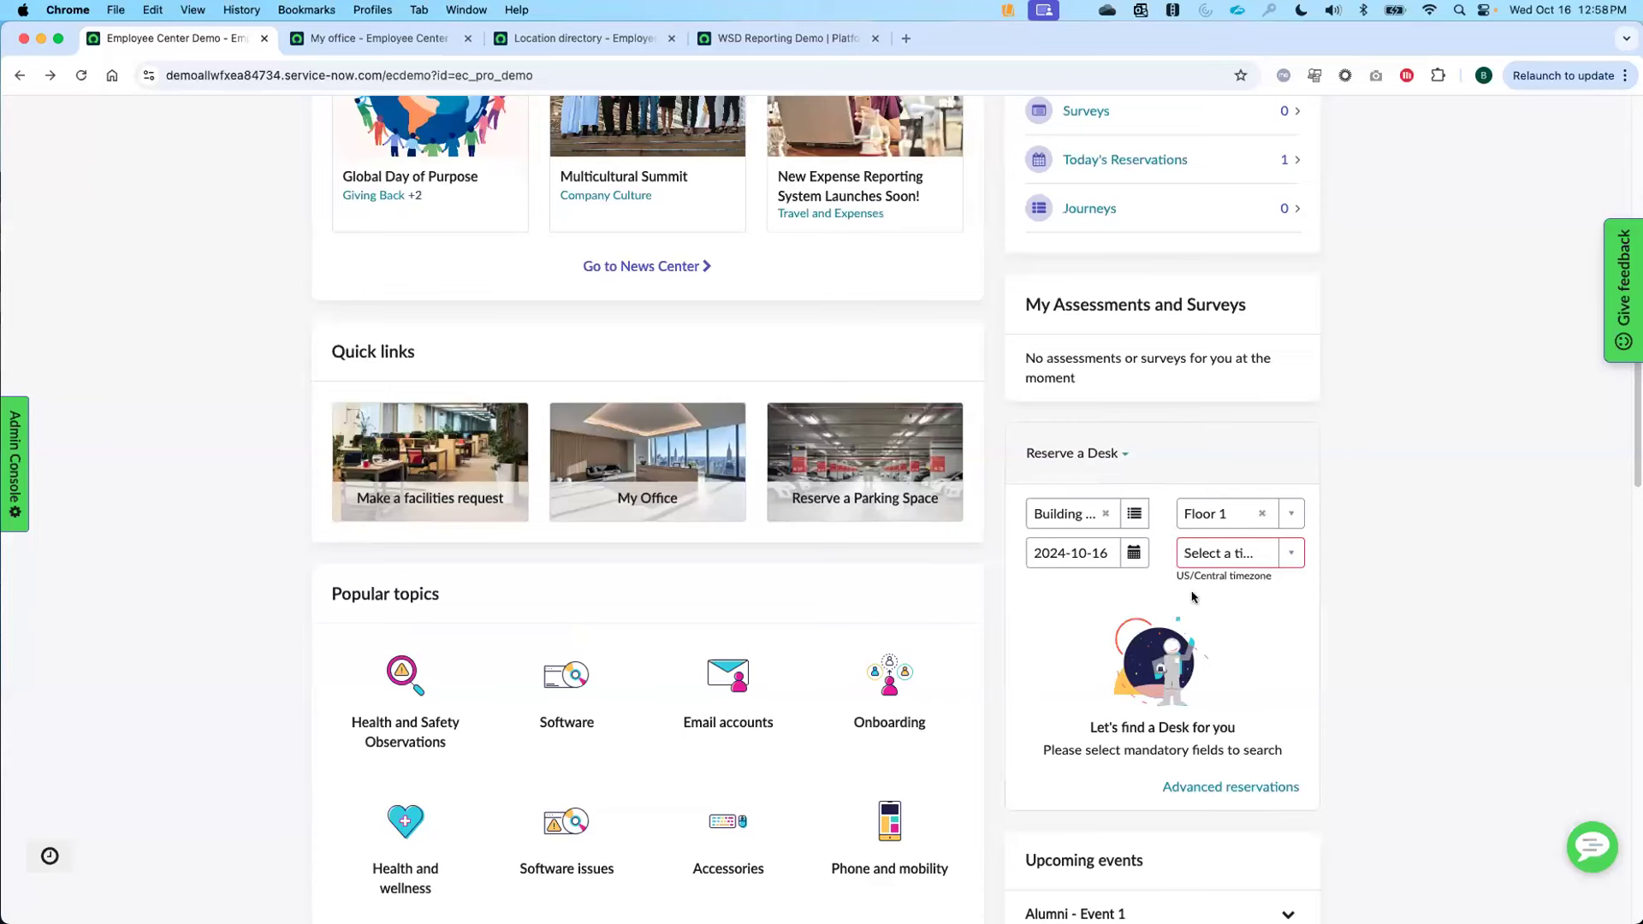
# Check which space types the home page's reservation widget offers, and open the advanced reservations search
pyautogui.click(1124, 454)
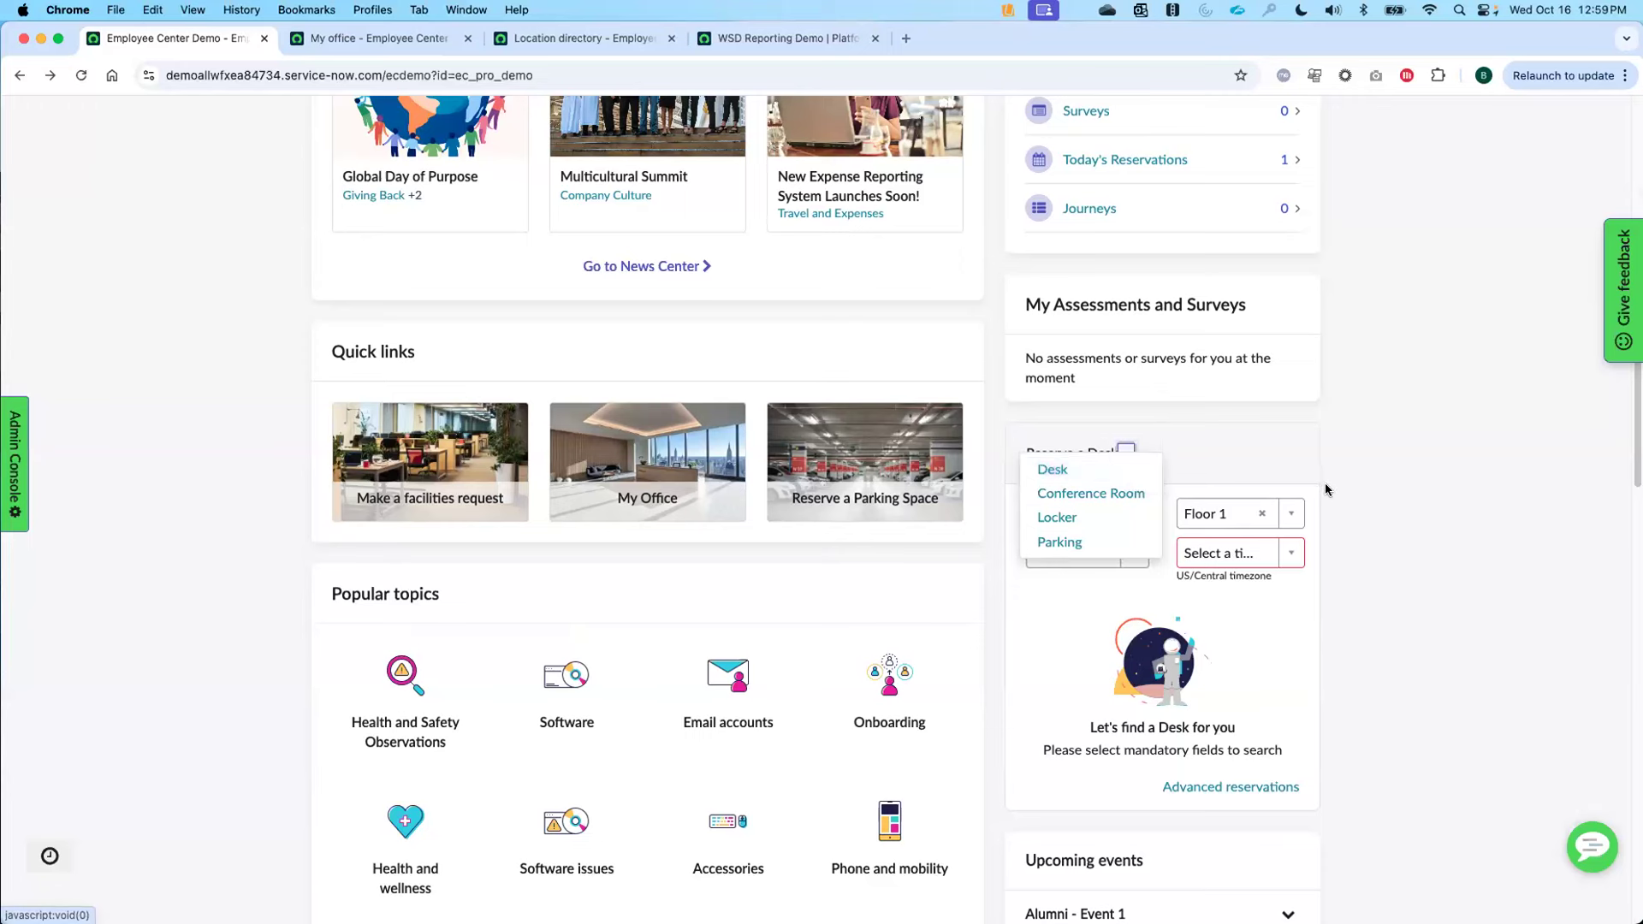
pyautogui.click(1197, 476)
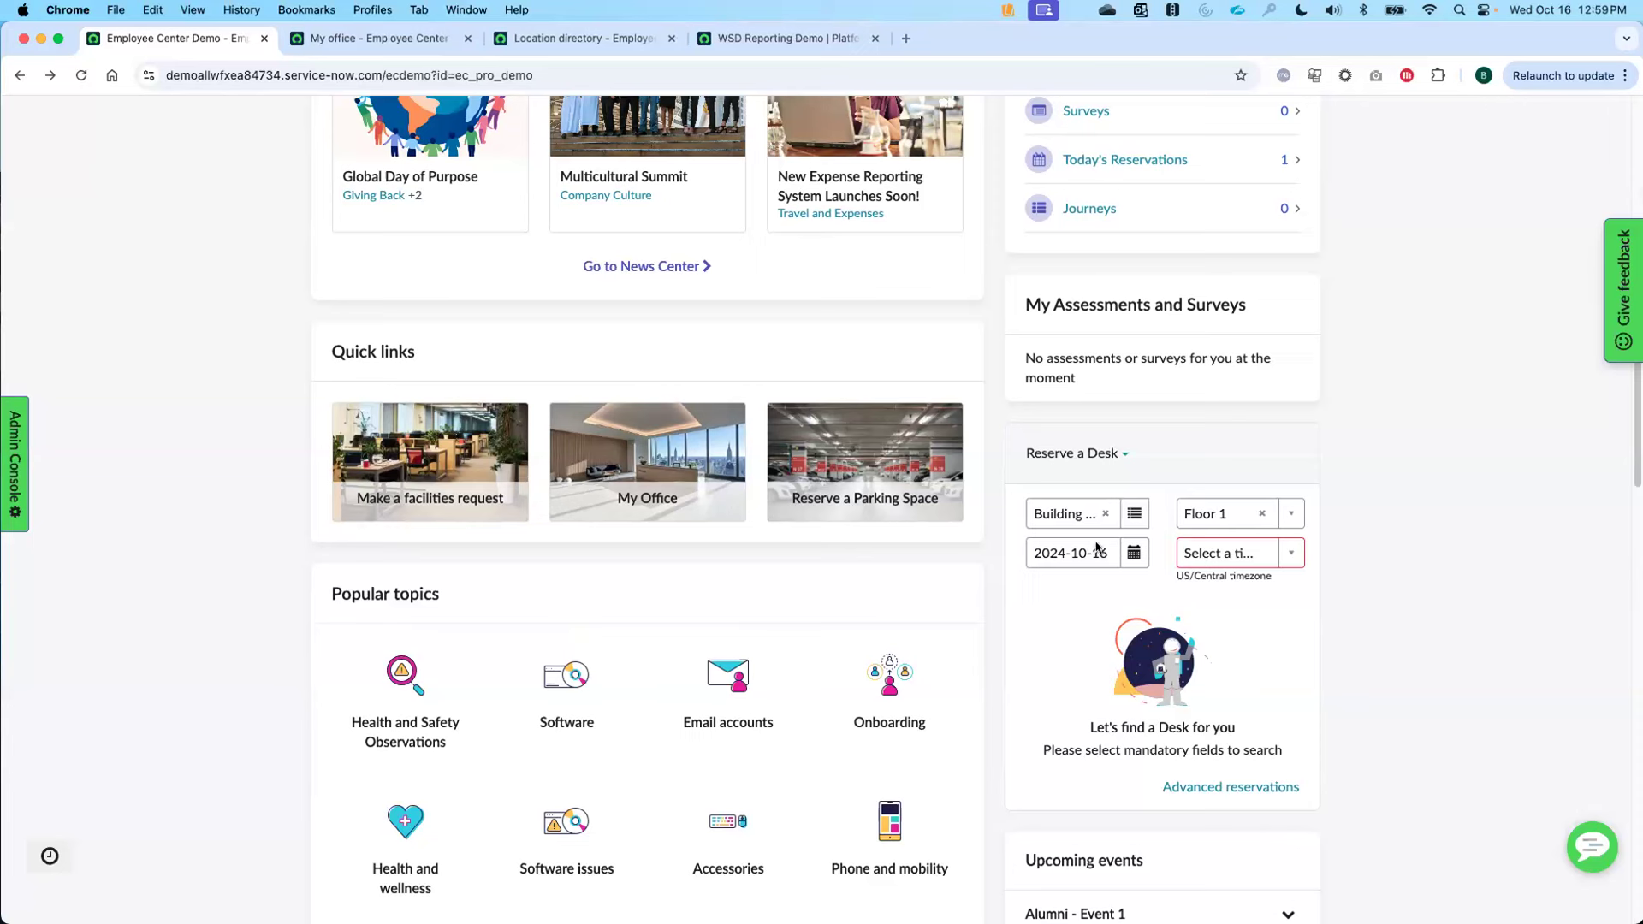
pyautogui.click(1230, 789)
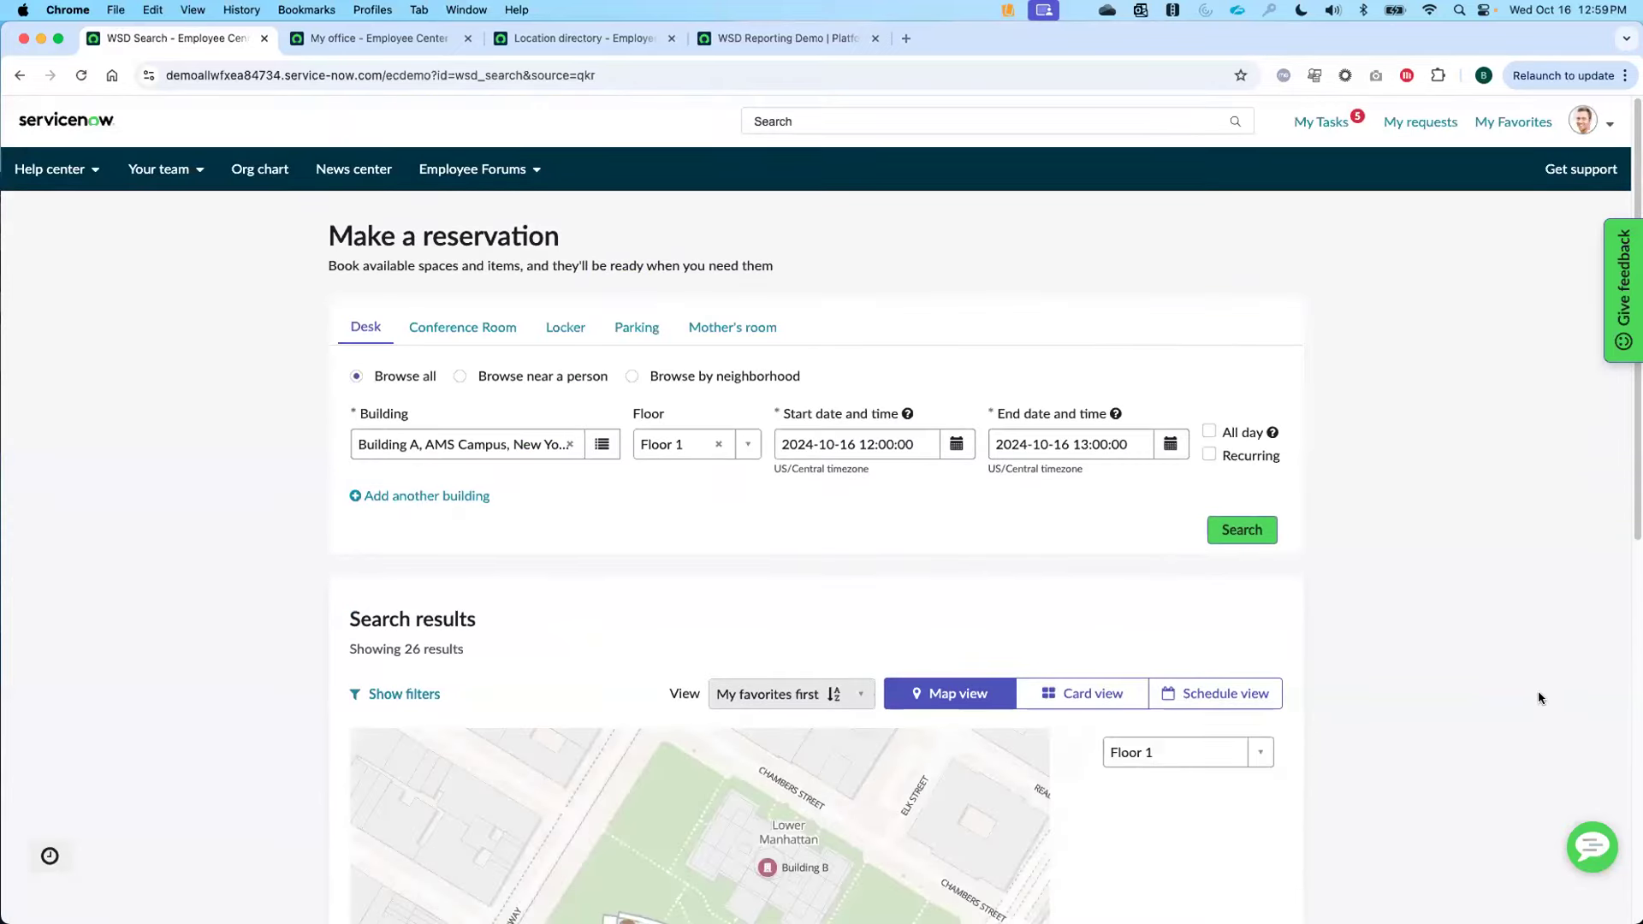
pyautogui.scroll(-5, 1166, 587)
pyautogui.scroll(3, 486, 308)
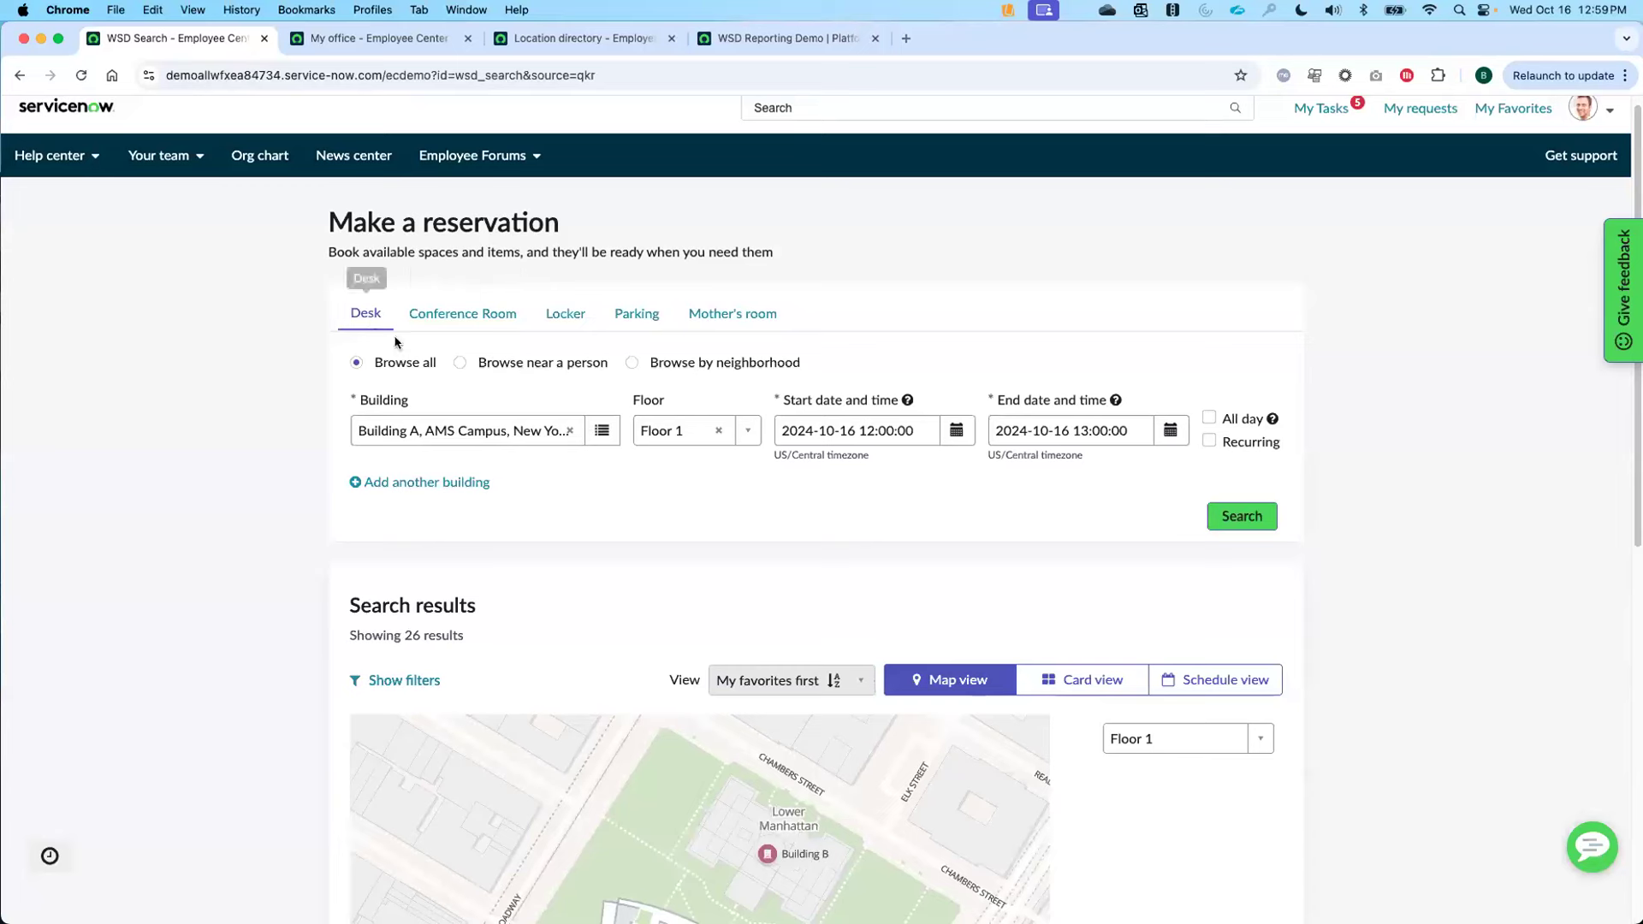
# Switch the desk search to browsing near a person and select the coworker to sit near
pyautogui.click(462, 363)
pyautogui.click(541, 437)
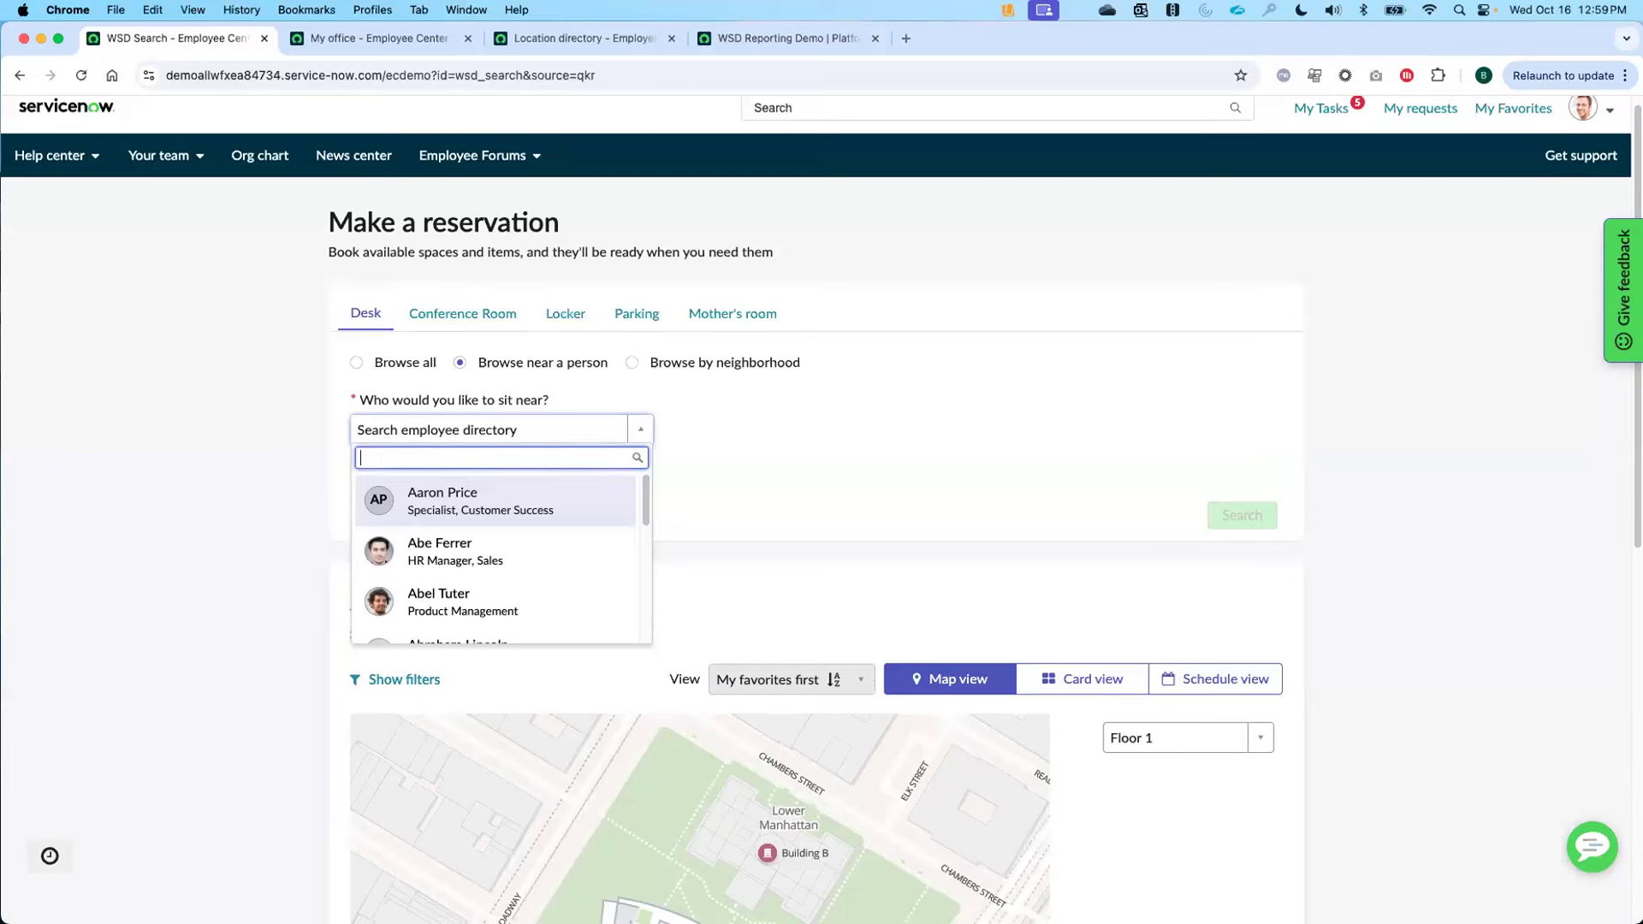
pyautogui.write('maria')
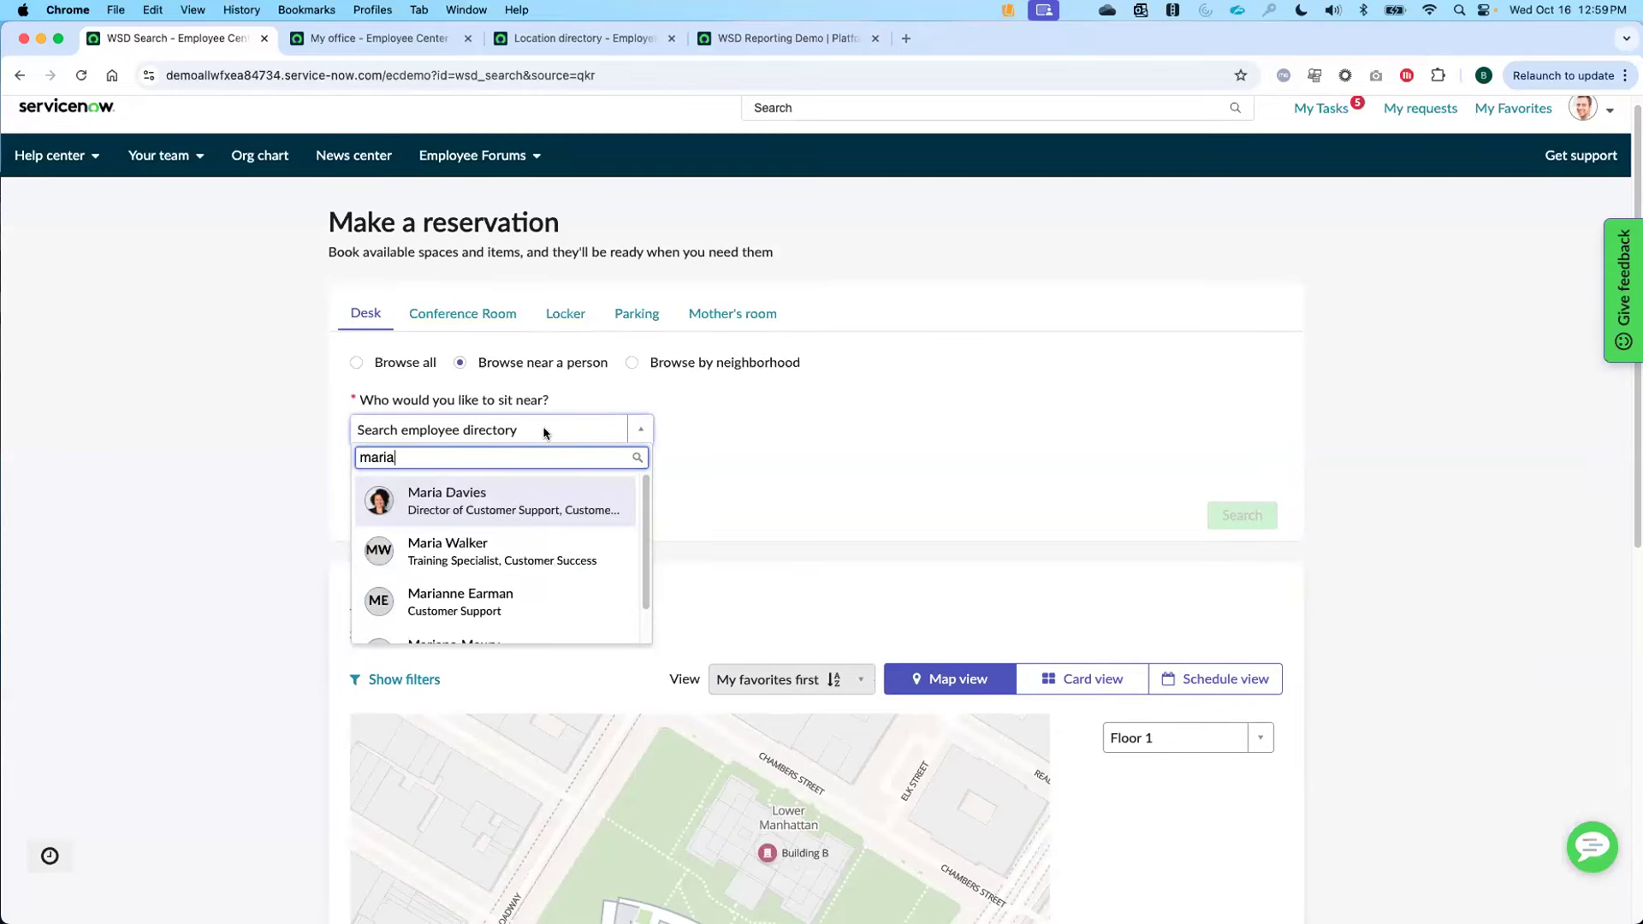
pyautogui.click(482, 505)
# Choose the coworker's 2024-10-18 reservation date and their reserved space B1.0595 - Workspace/Desk - Permanent
pyautogui.click(807, 425)
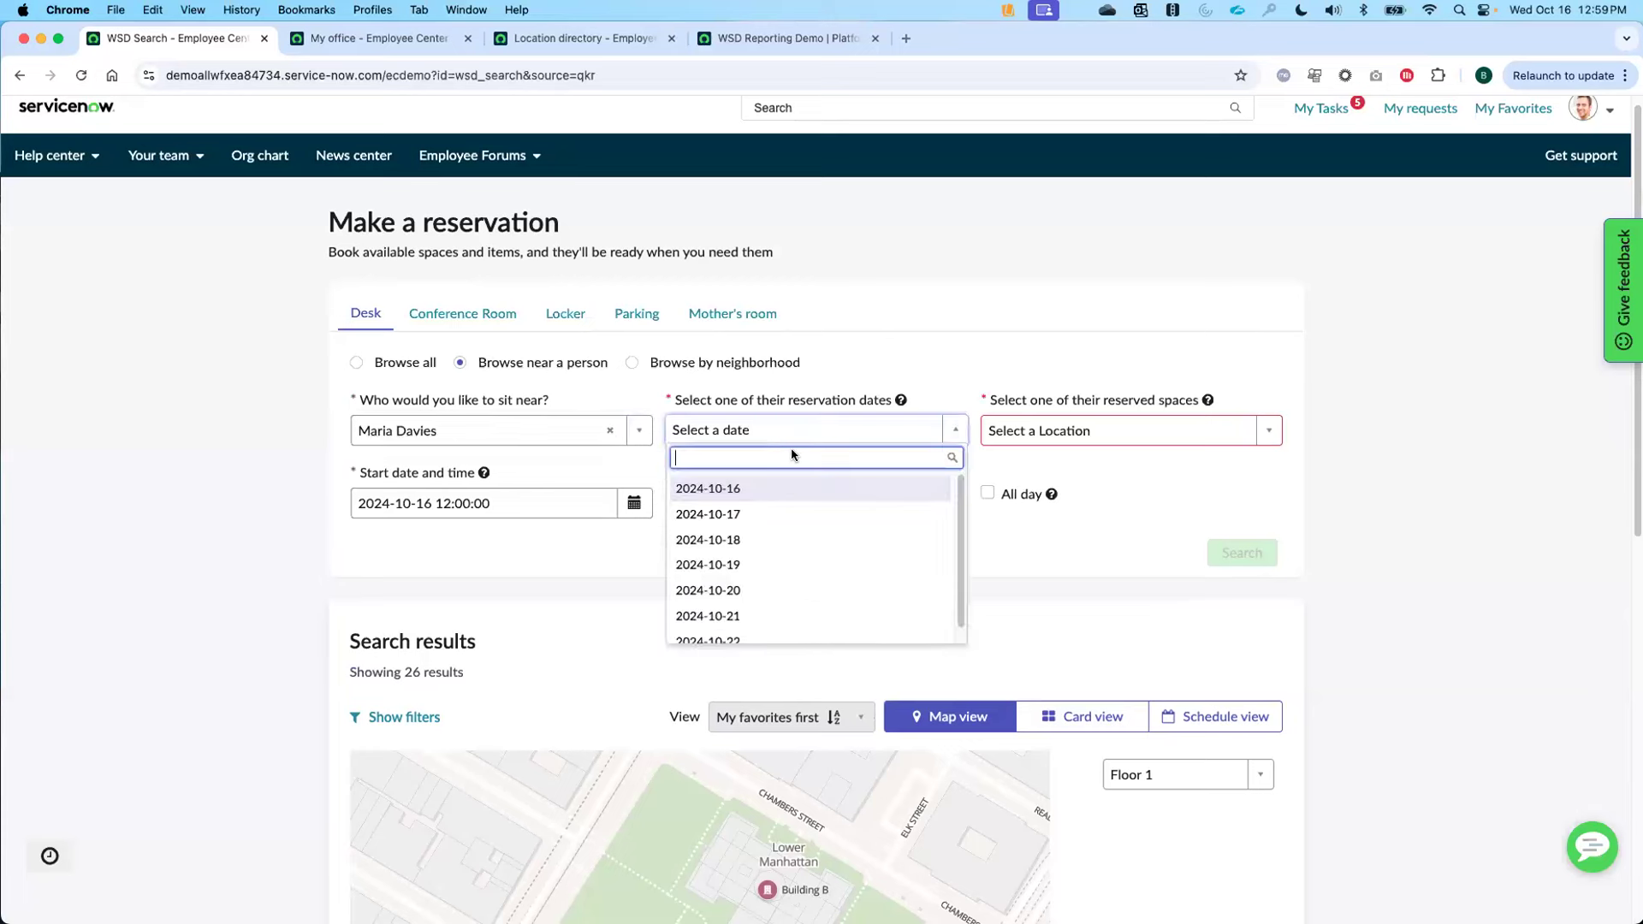
pyautogui.click(749, 541)
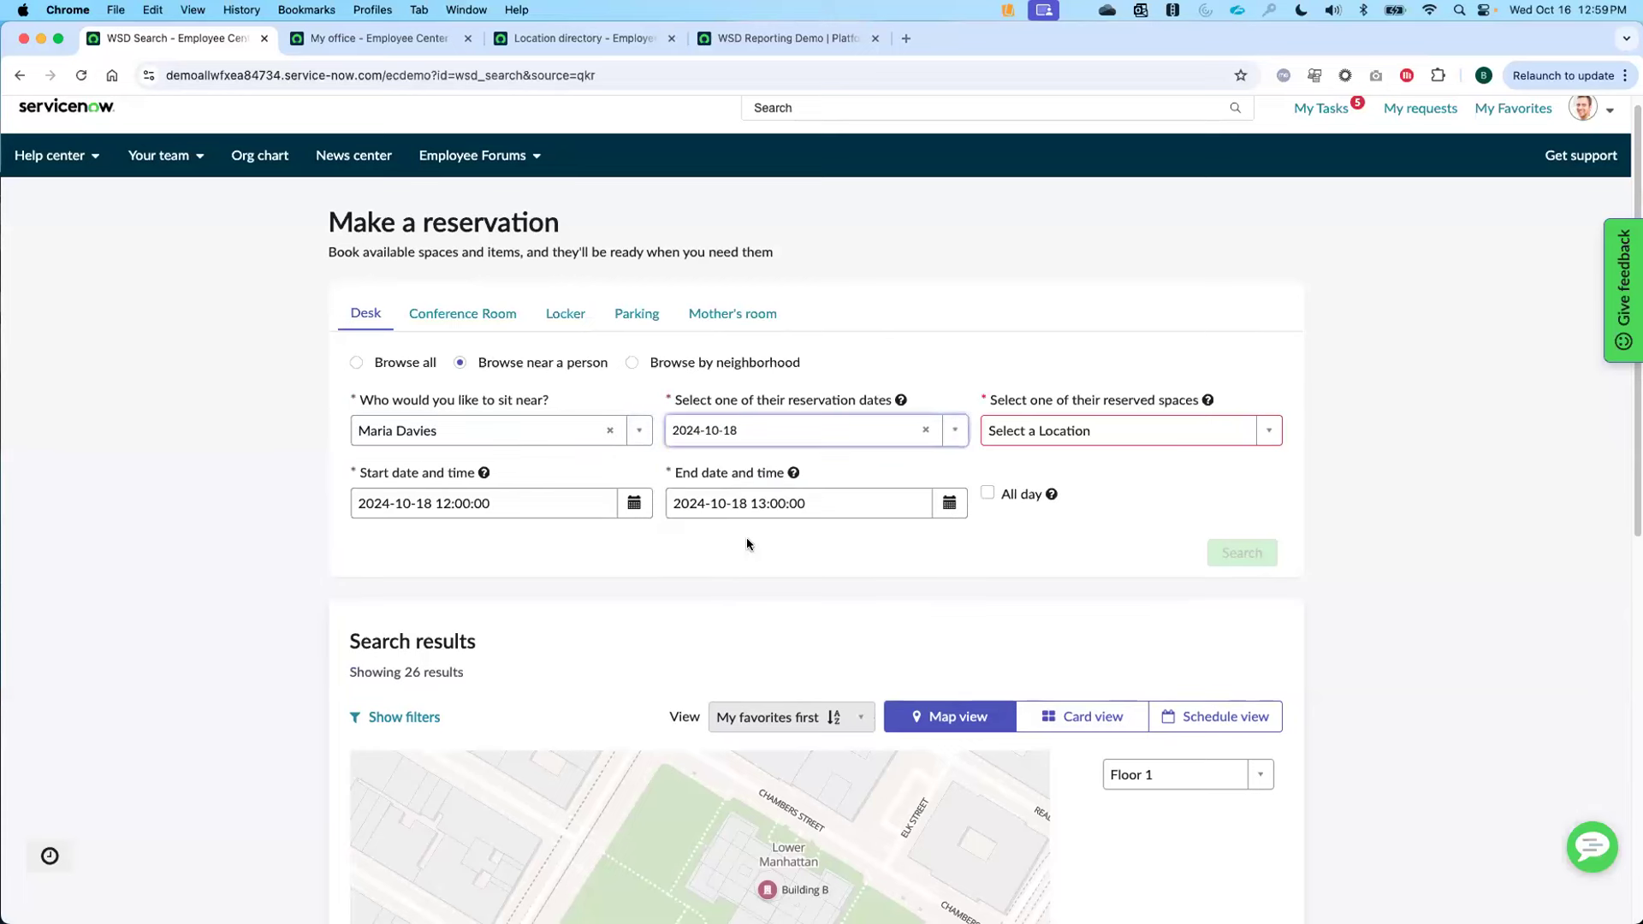
pyautogui.click(1089, 430)
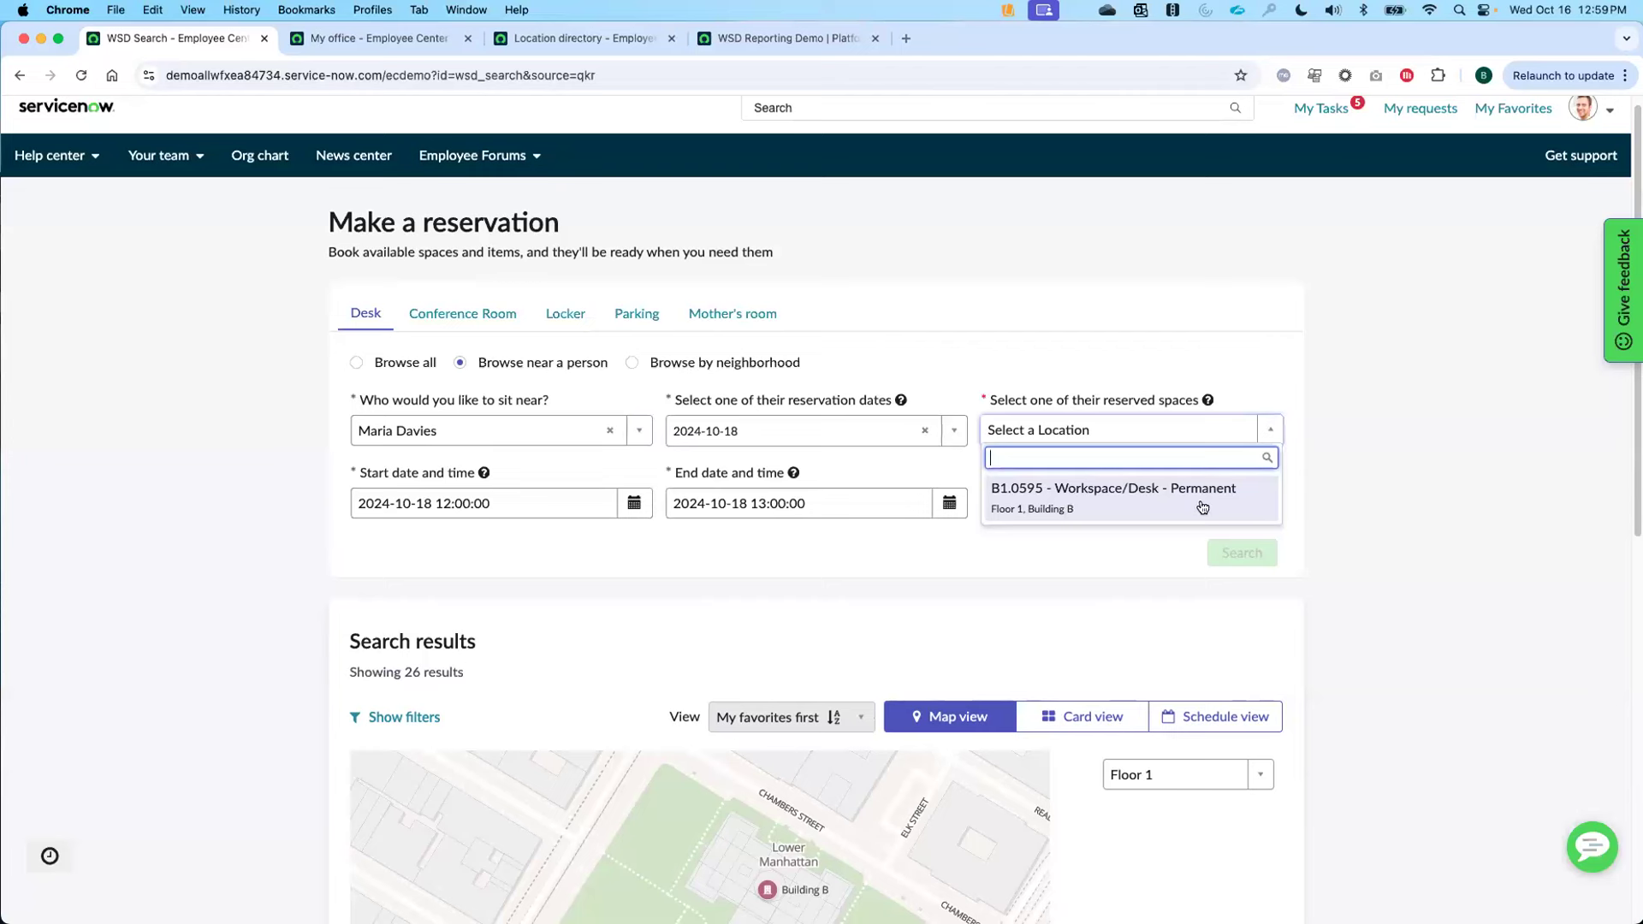
pyautogui.click(1065, 509)
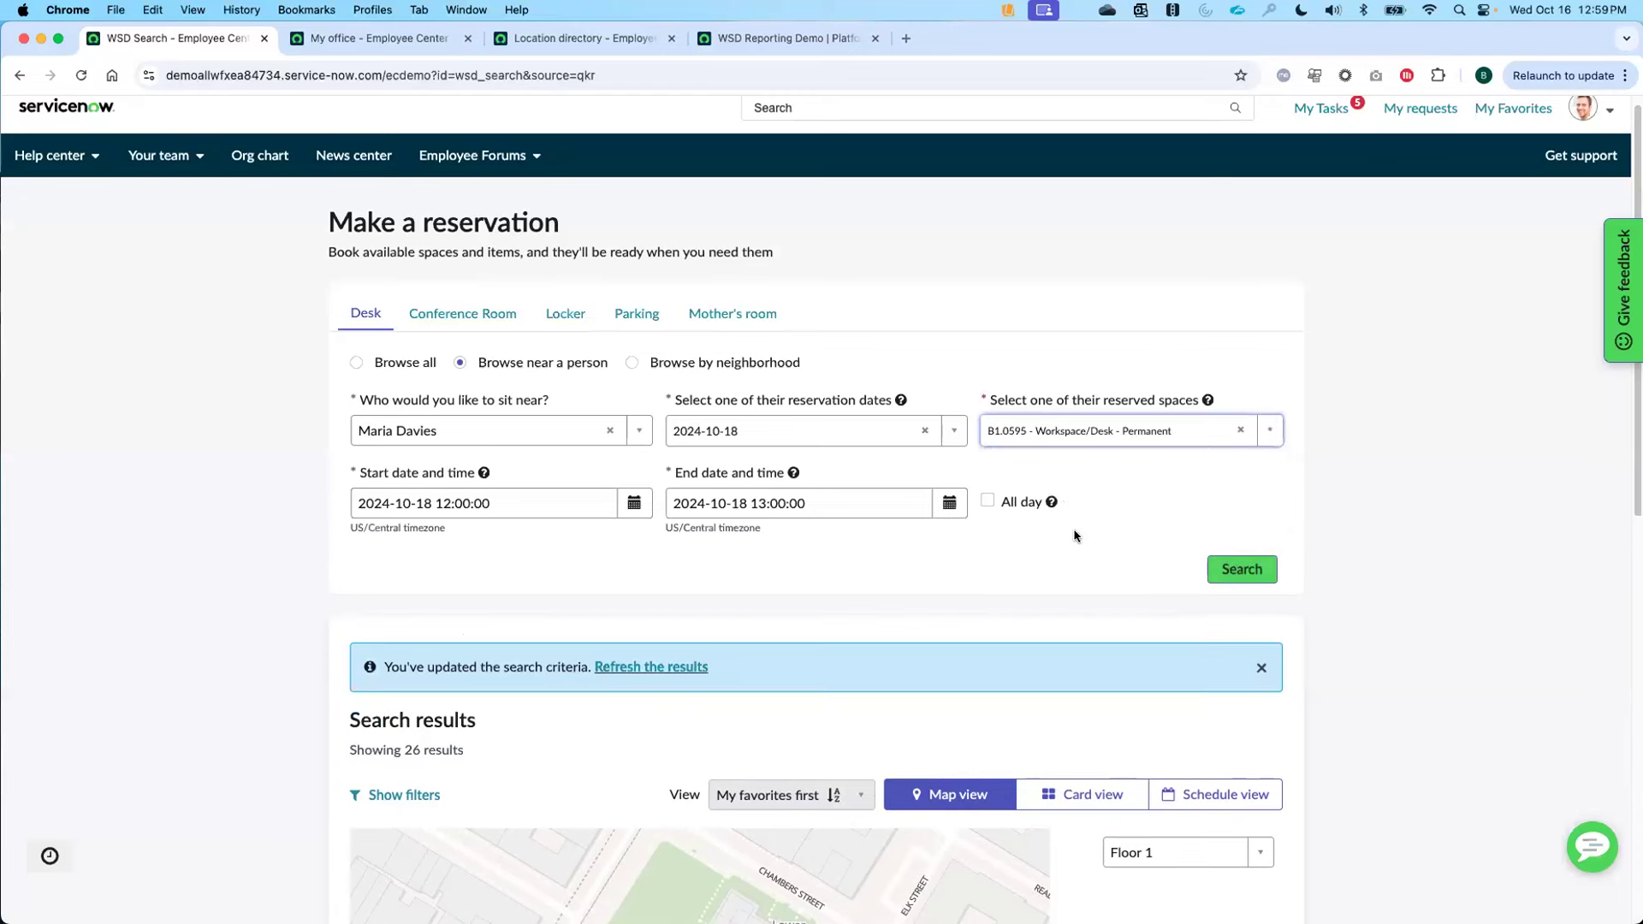
# Make the desk reservation all day and search for available desks
pyautogui.click(987, 501)
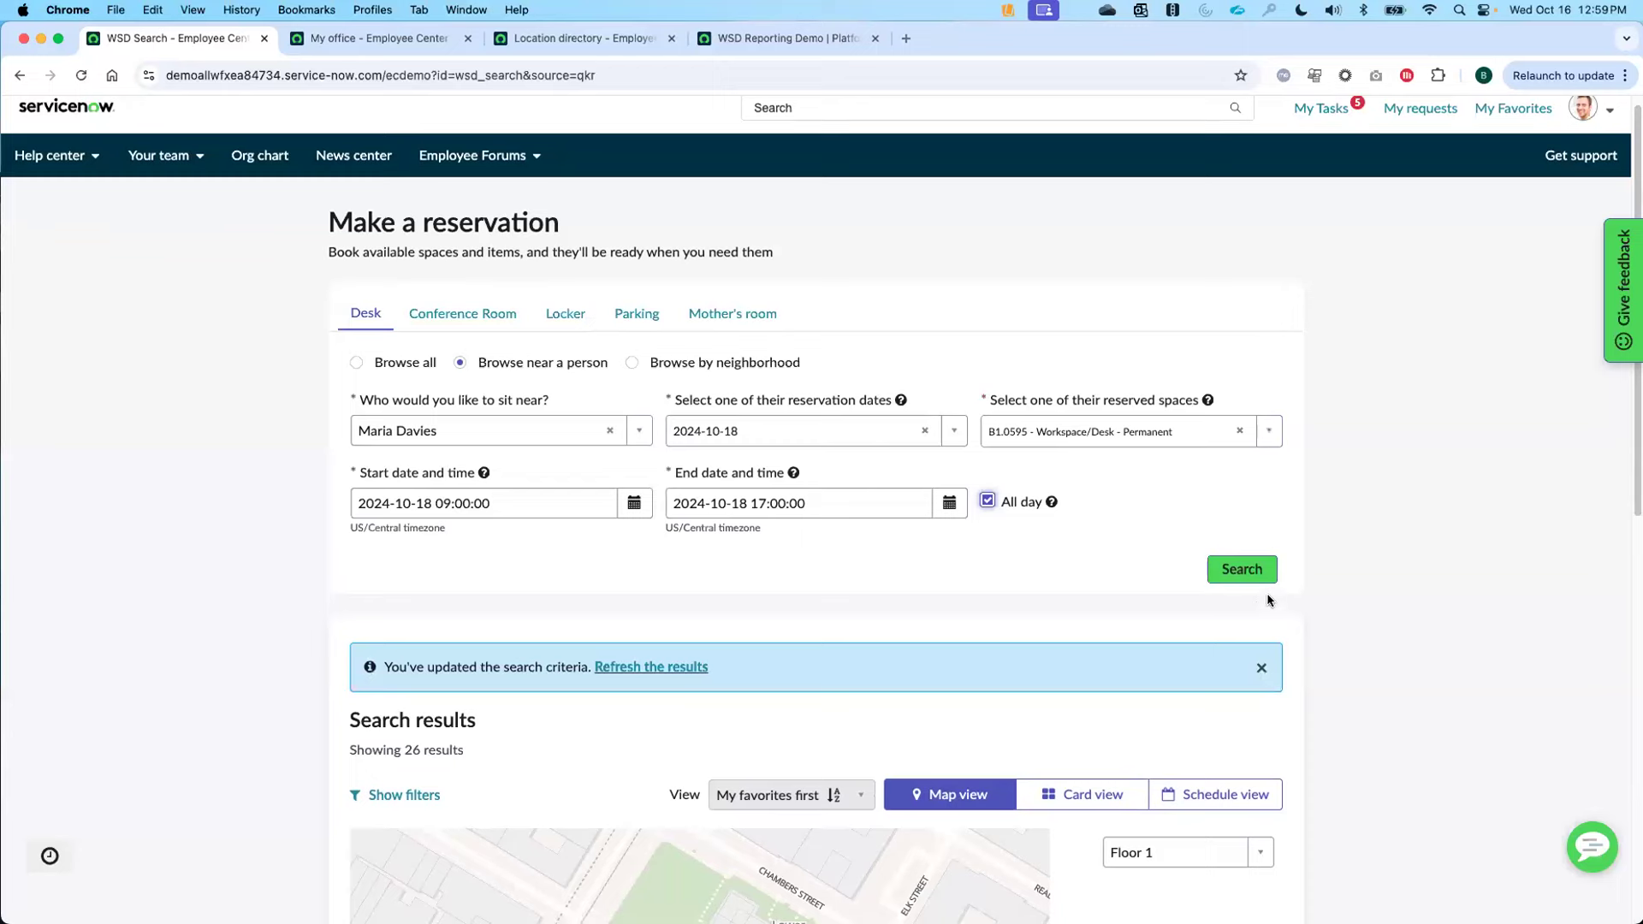
pyautogui.click(1242, 569)
pyautogui.scroll(-5, 1387, 651)
pyautogui.scroll(-3, 1380, 644)
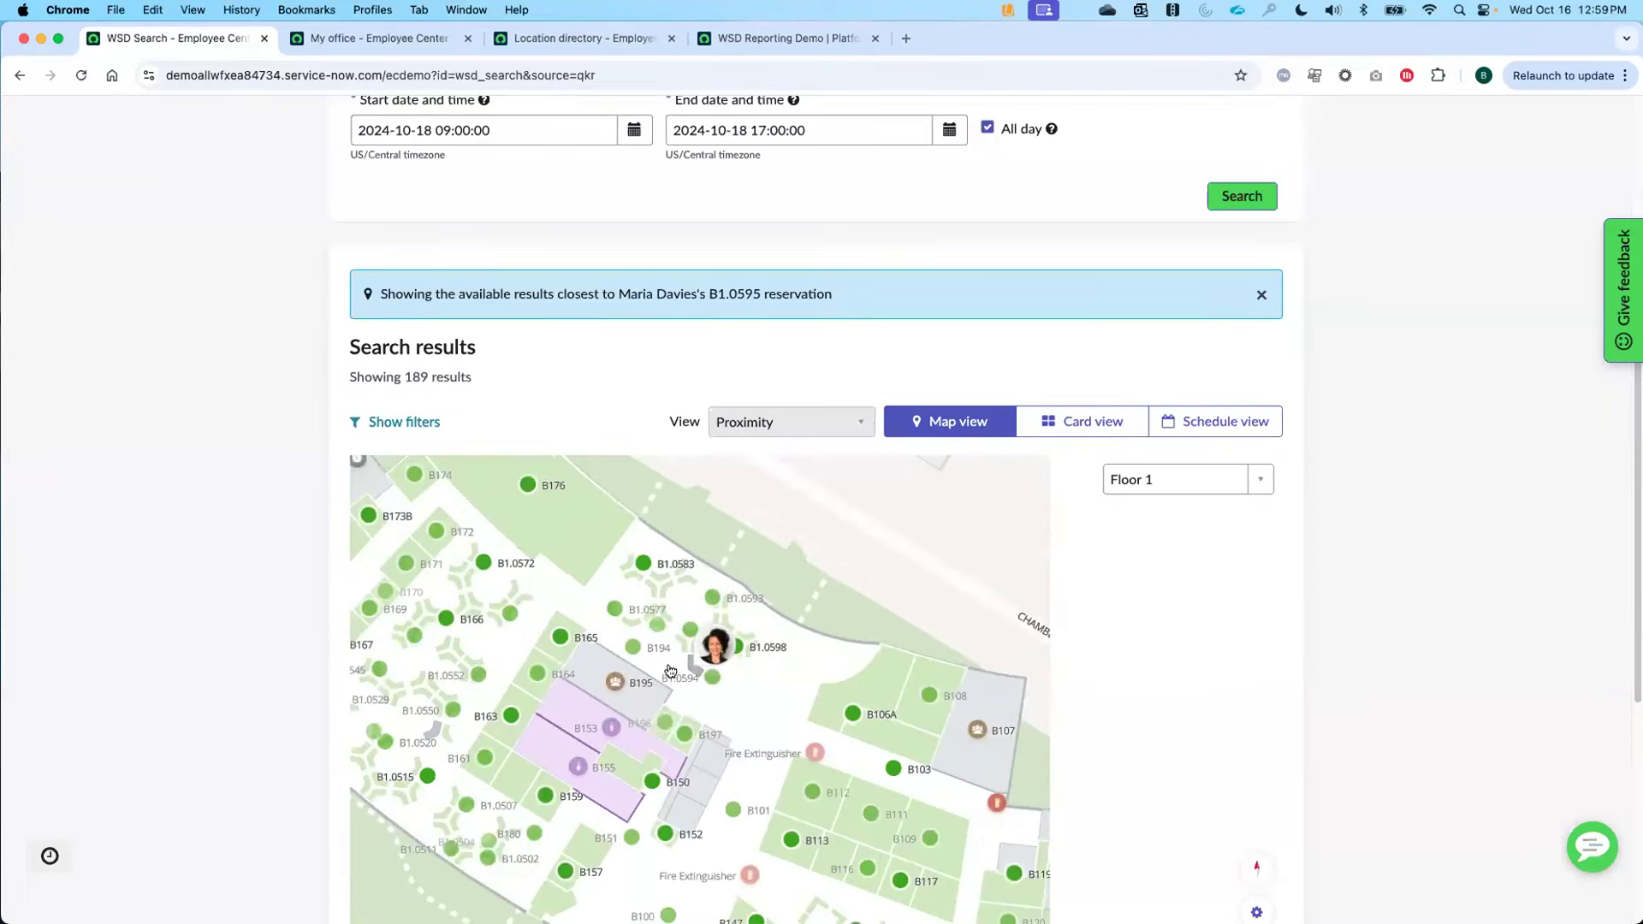
# Add desk B1.0596, next to the coworker on the floor map, and continue to the reservation details
pyautogui.scroll(4, 711, 659)
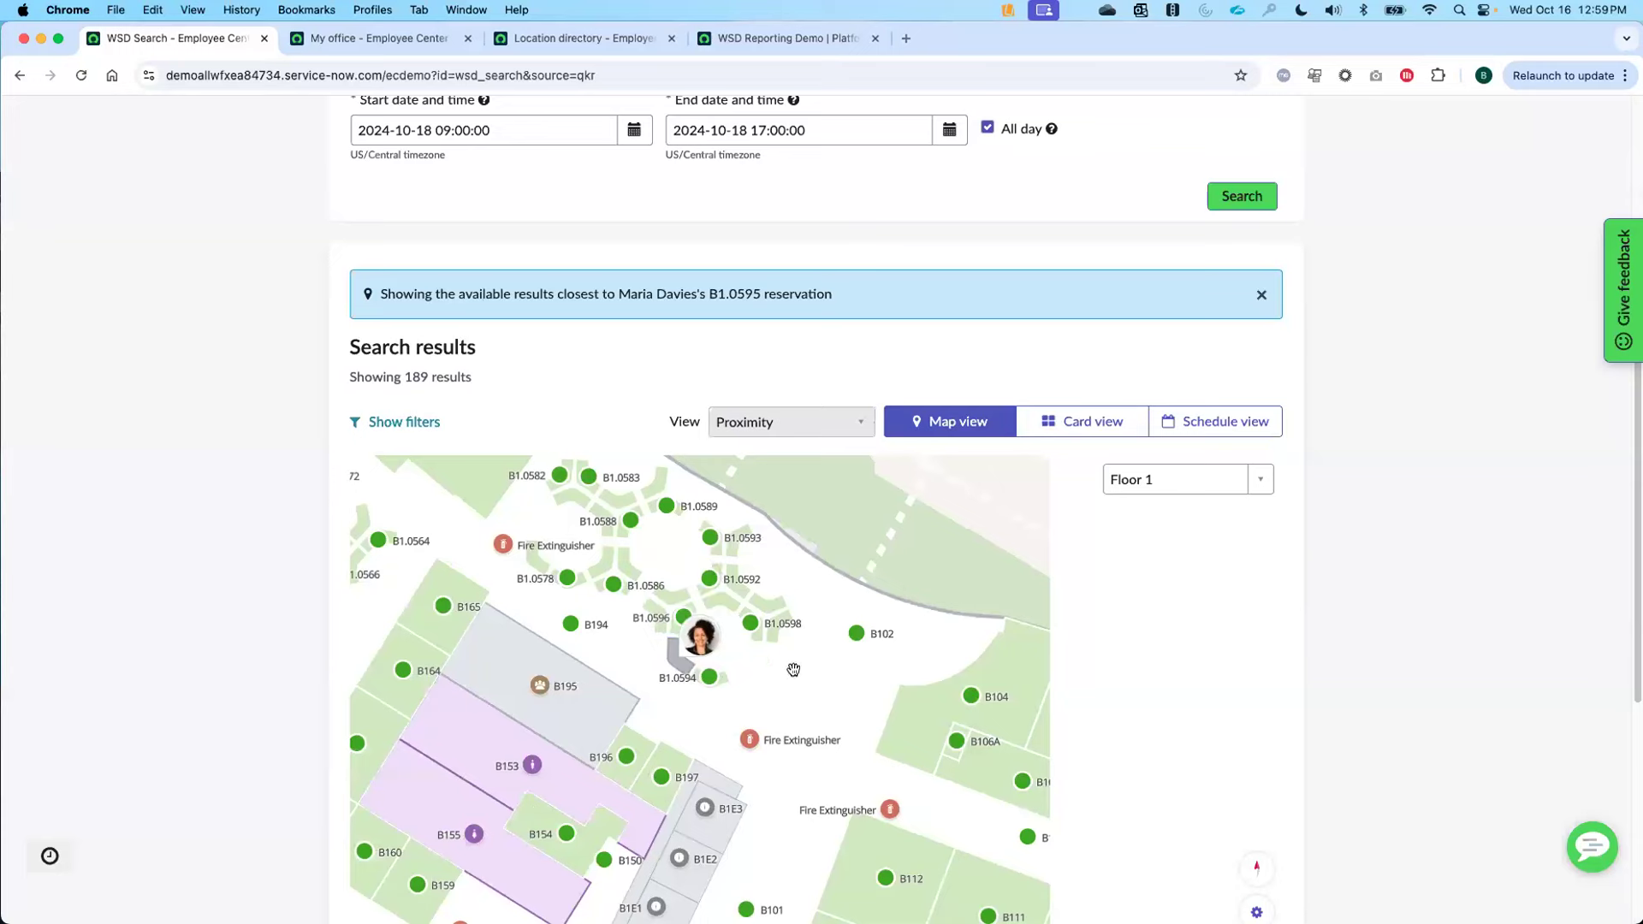
pyautogui.click(689, 611)
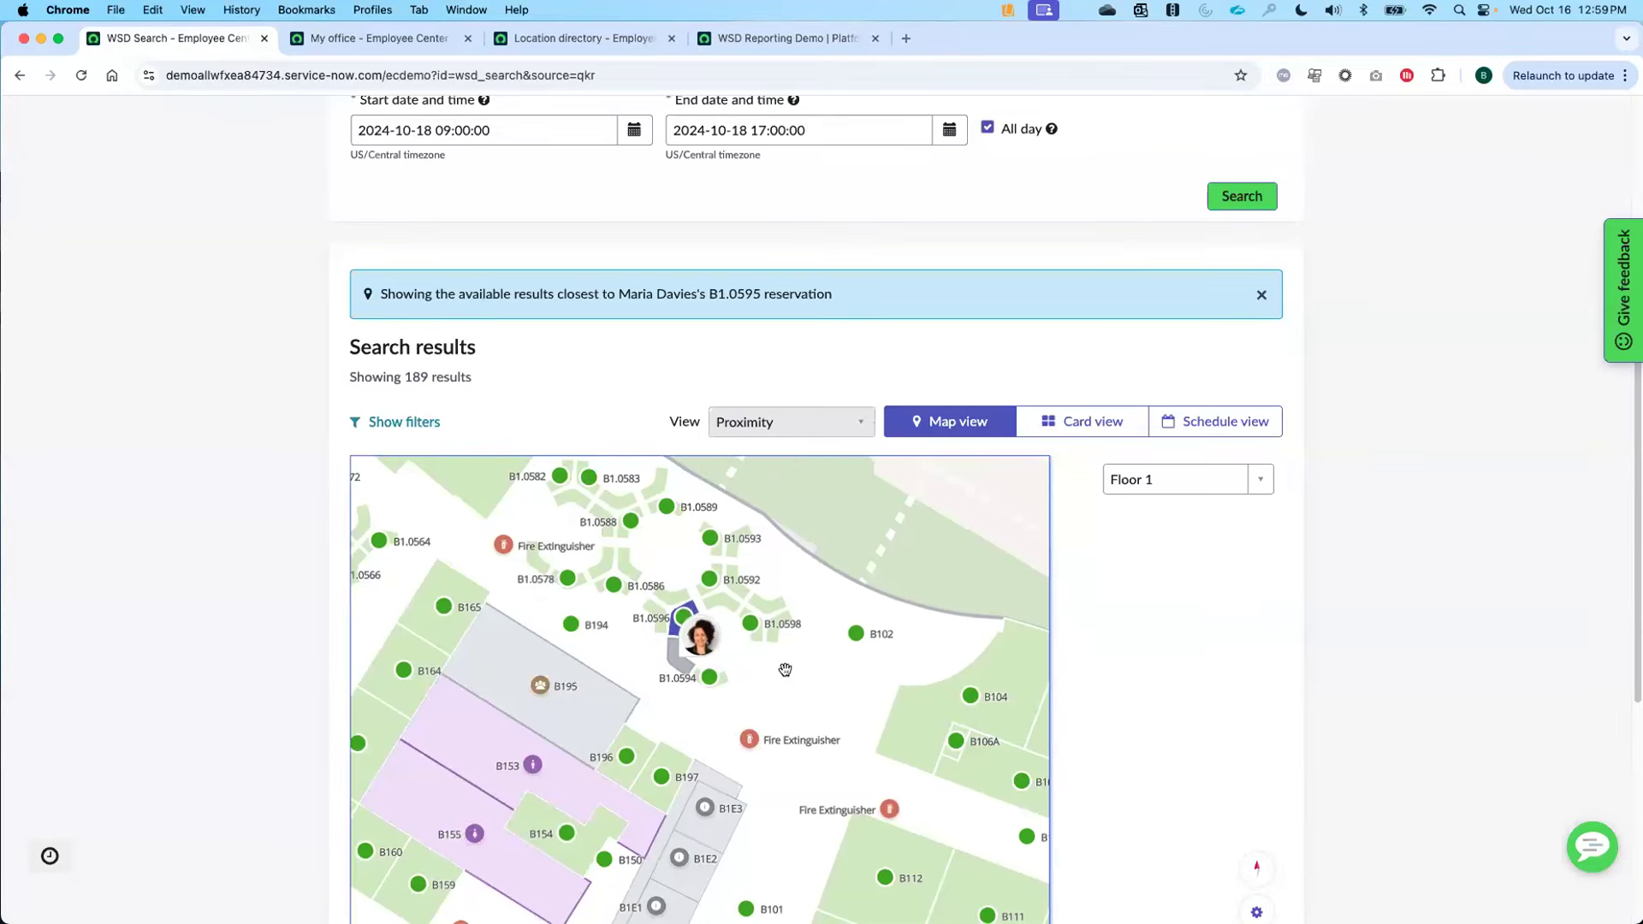
pyautogui.scroll(-3, 436, 668)
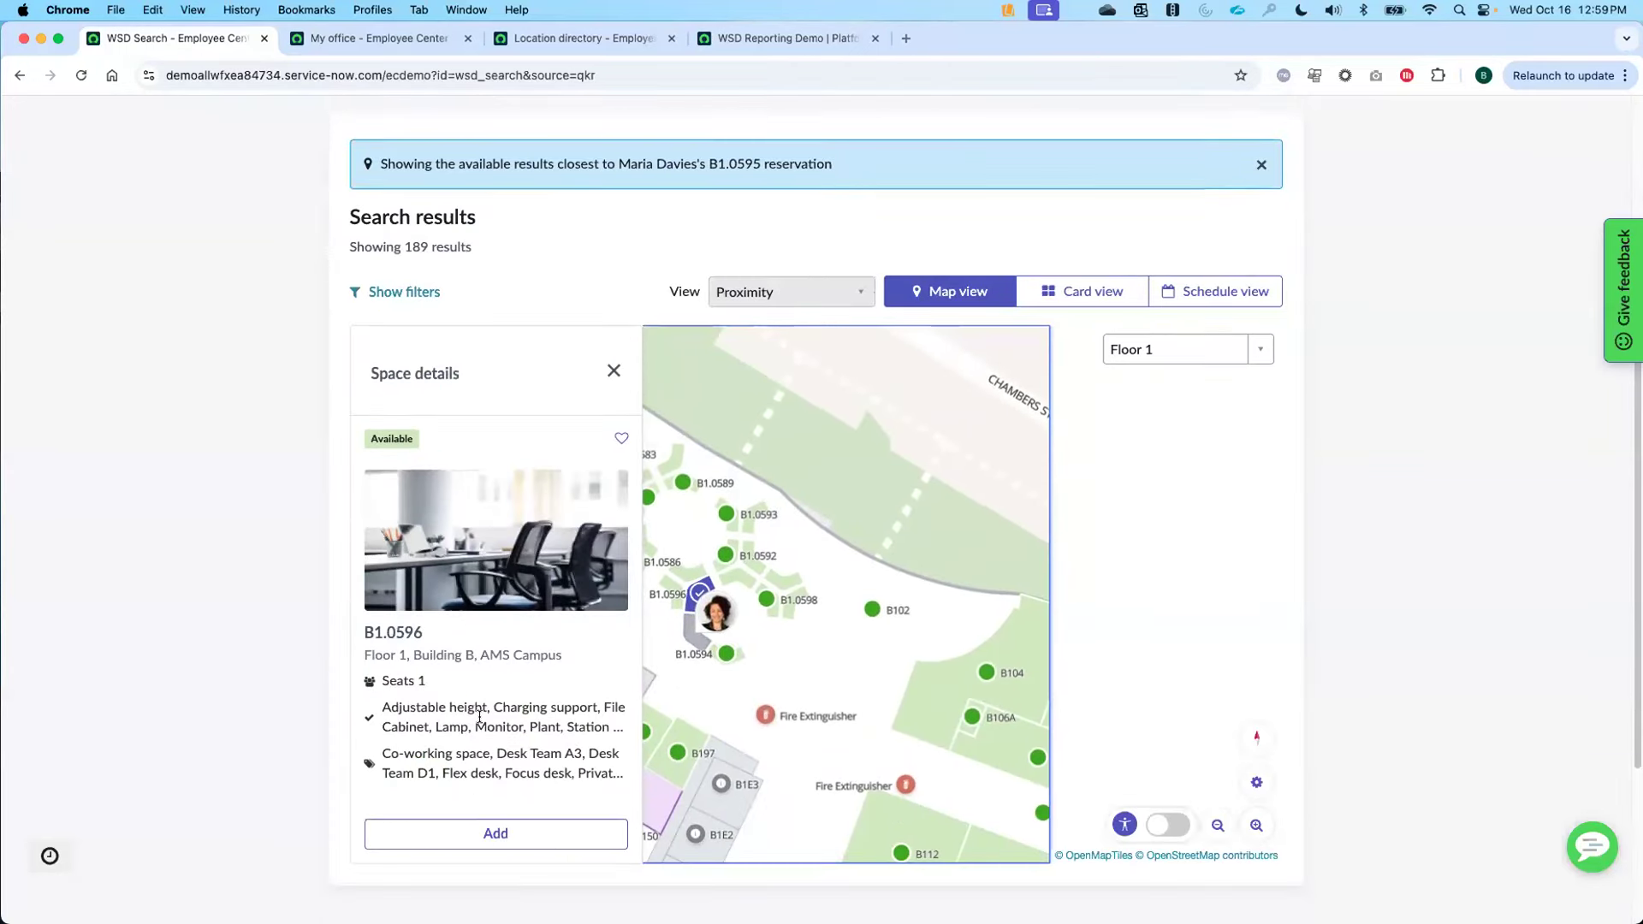
pyautogui.click(496, 834)
pyautogui.click(1247, 866)
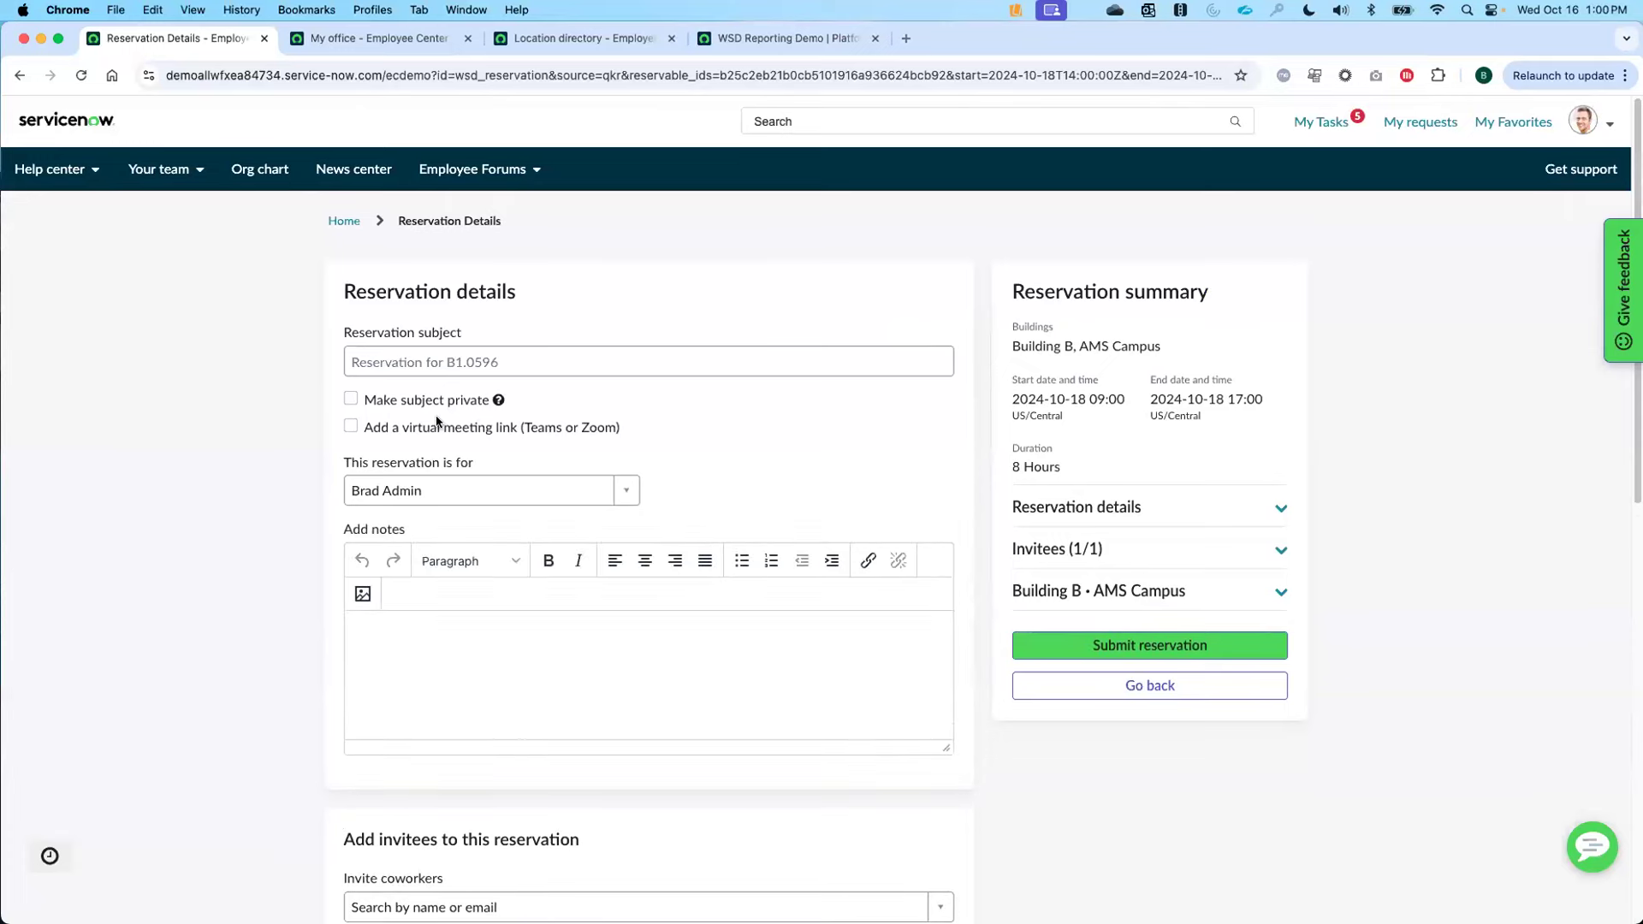
# Review the reservation form and the extra services offered for desk B1.0596, and submit the reservation
pyautogui.scroll(-2, 590, 505)
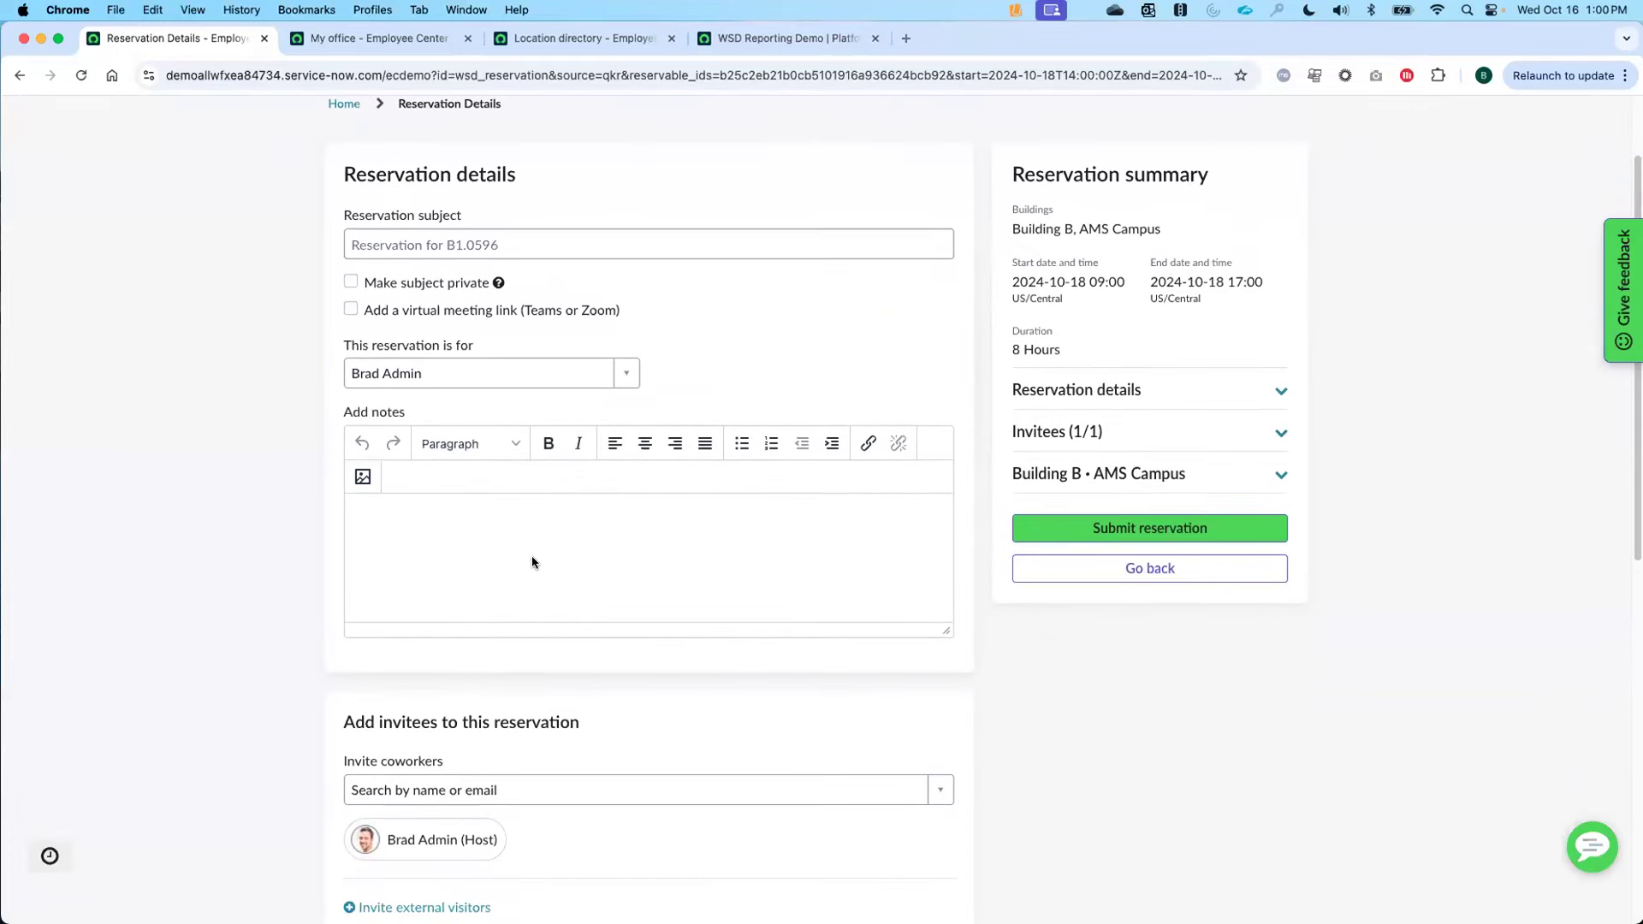
pyautogui.scroll(-2, 548, 548)
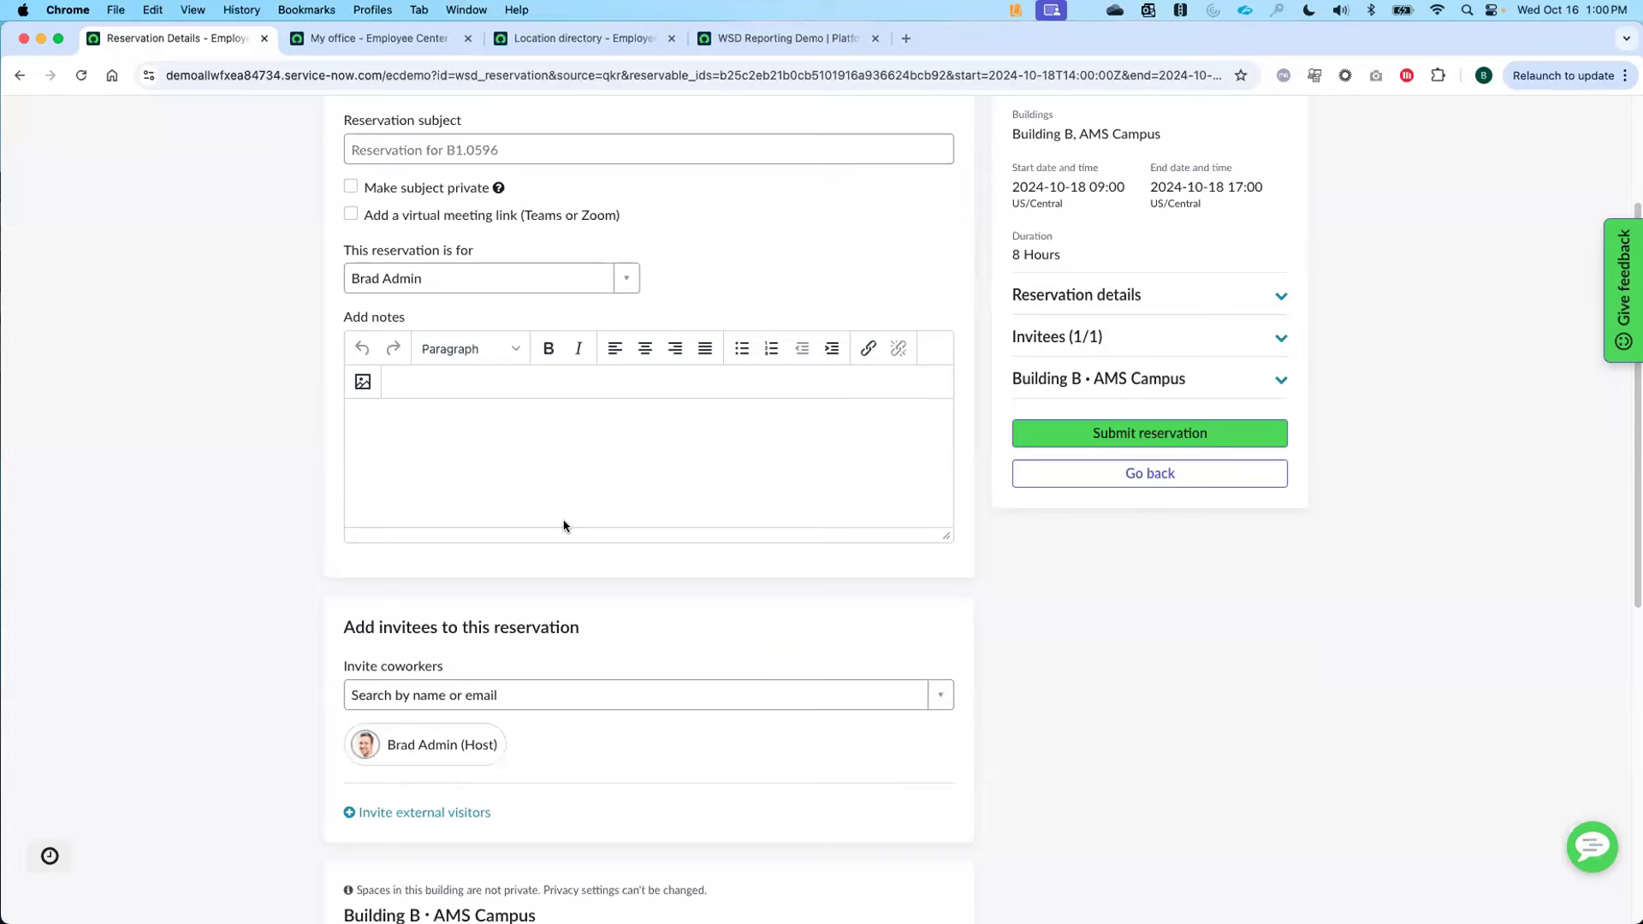
pyautogui.scroll(-5, 580, 547)
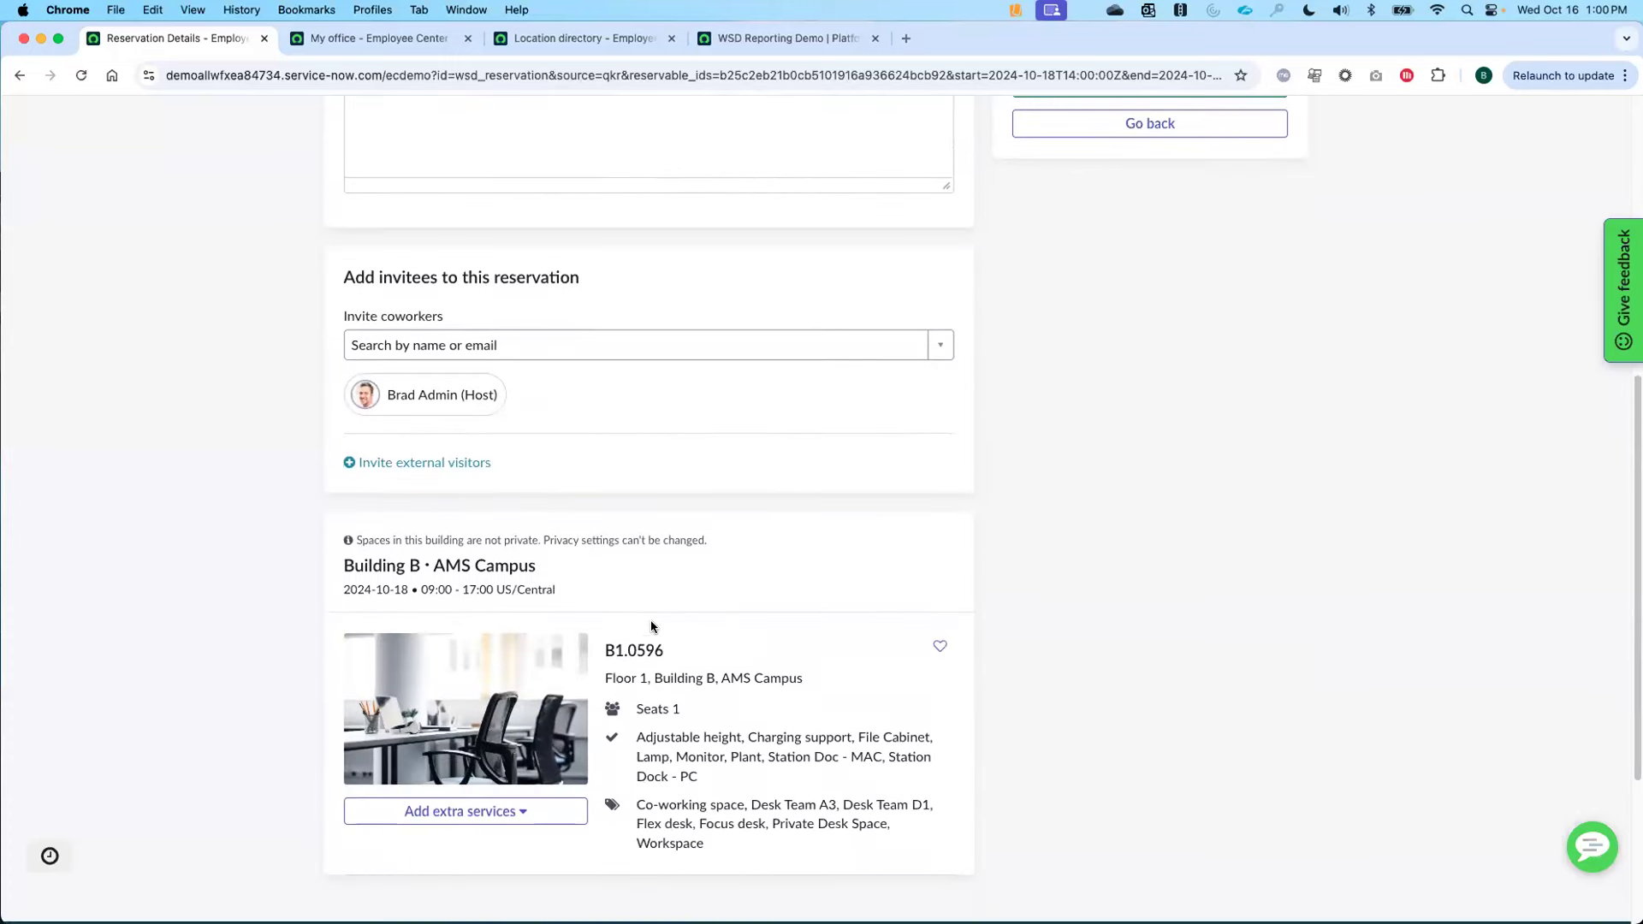
pyautogui.scroll(-2, 599, 668)
pyautogui.click(521, 699)
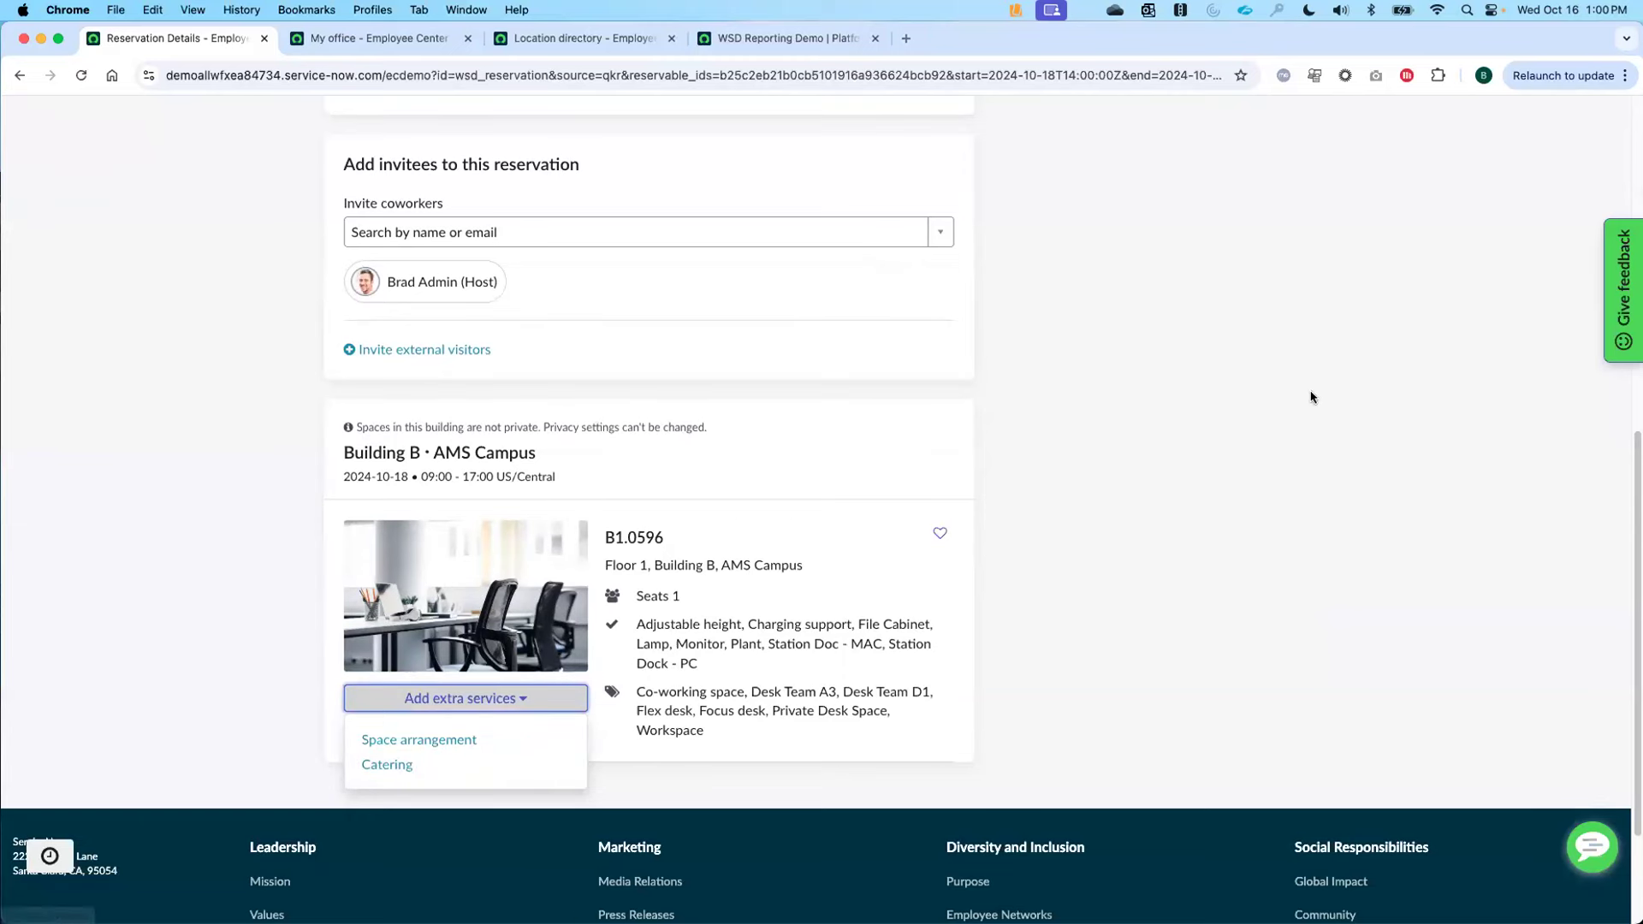
pyautogui.click(1138, 428)
pyautogui.scroll(5, 1283, 434)
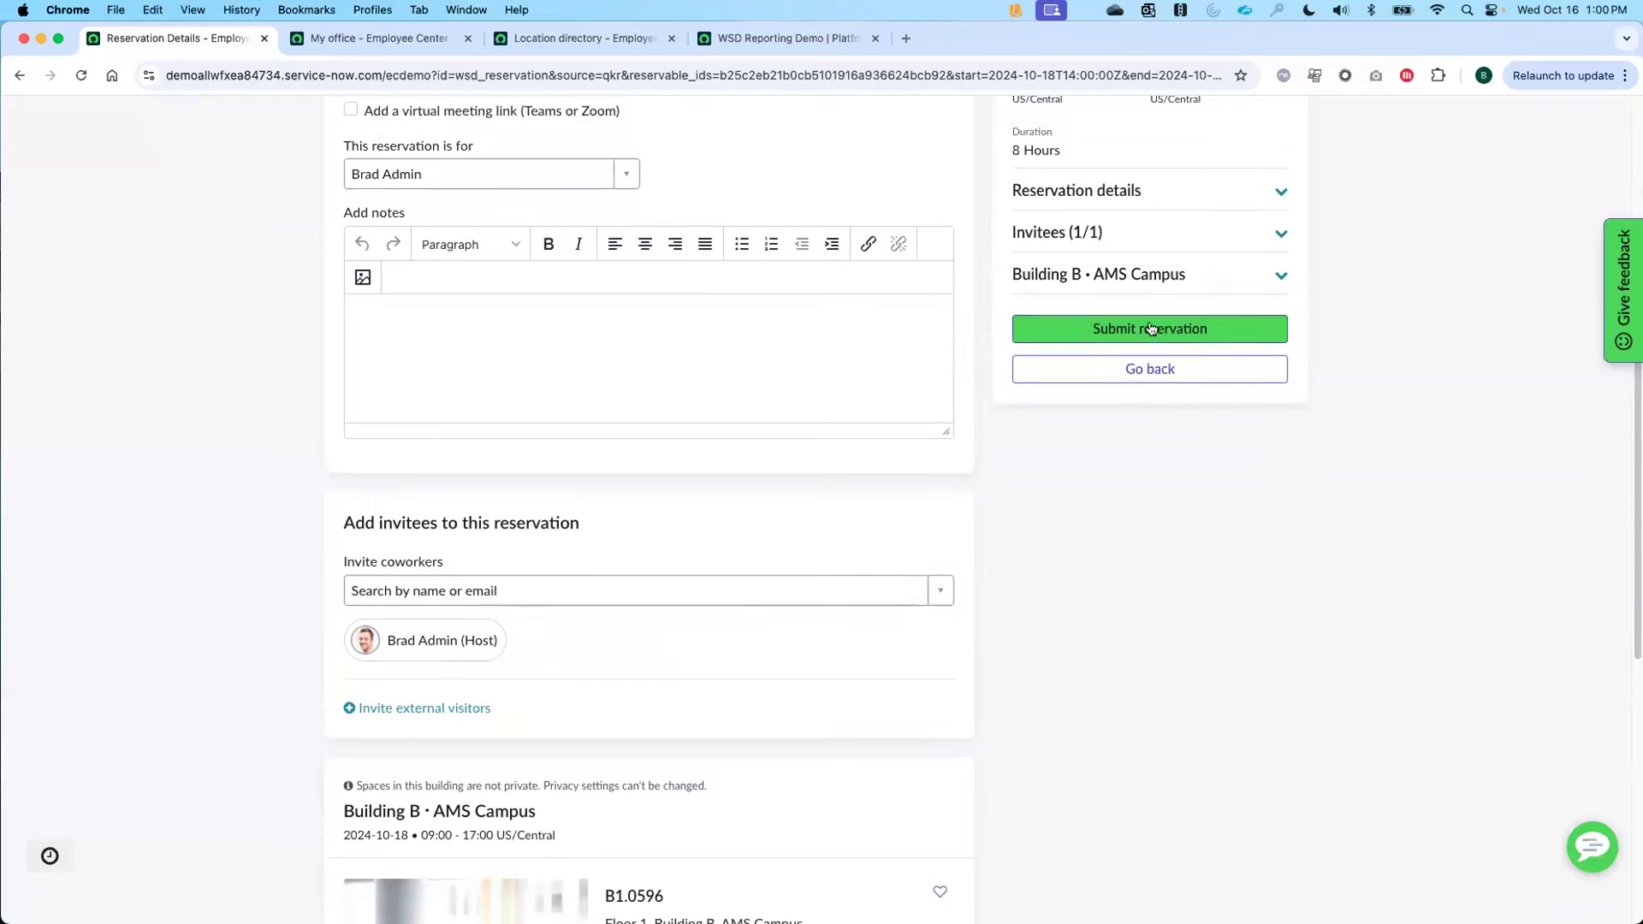
pyautogui.click(1151, 329)
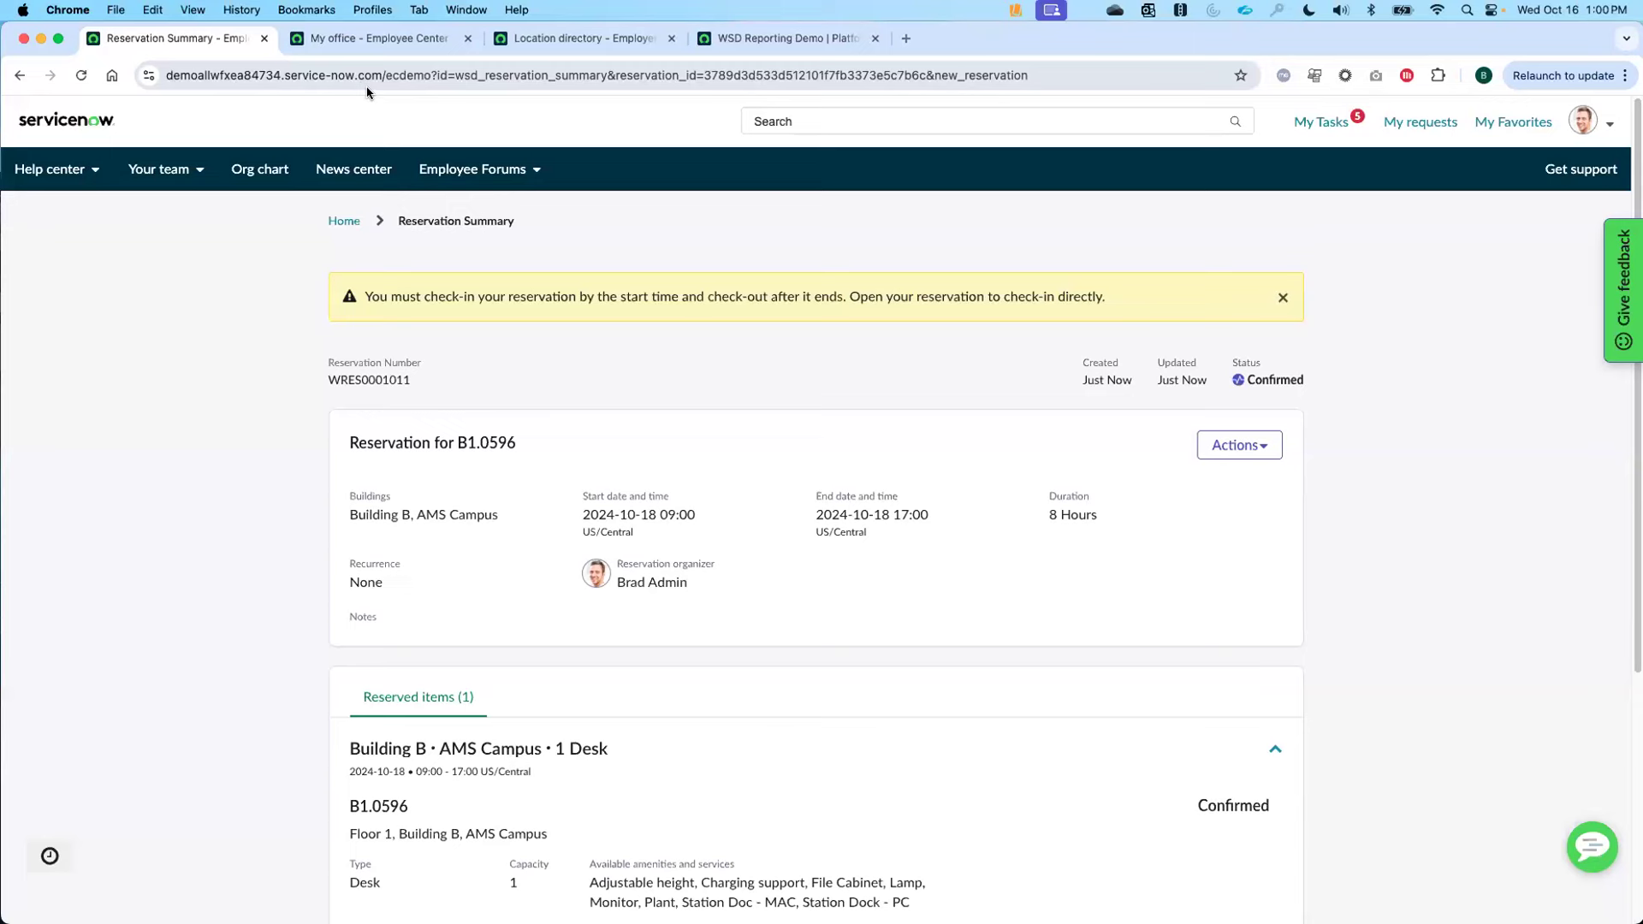
# Examine the My office page's building information, events, workplace news, team availability, general request form and Explore Workplace links
pyautogui.click(361, 34)
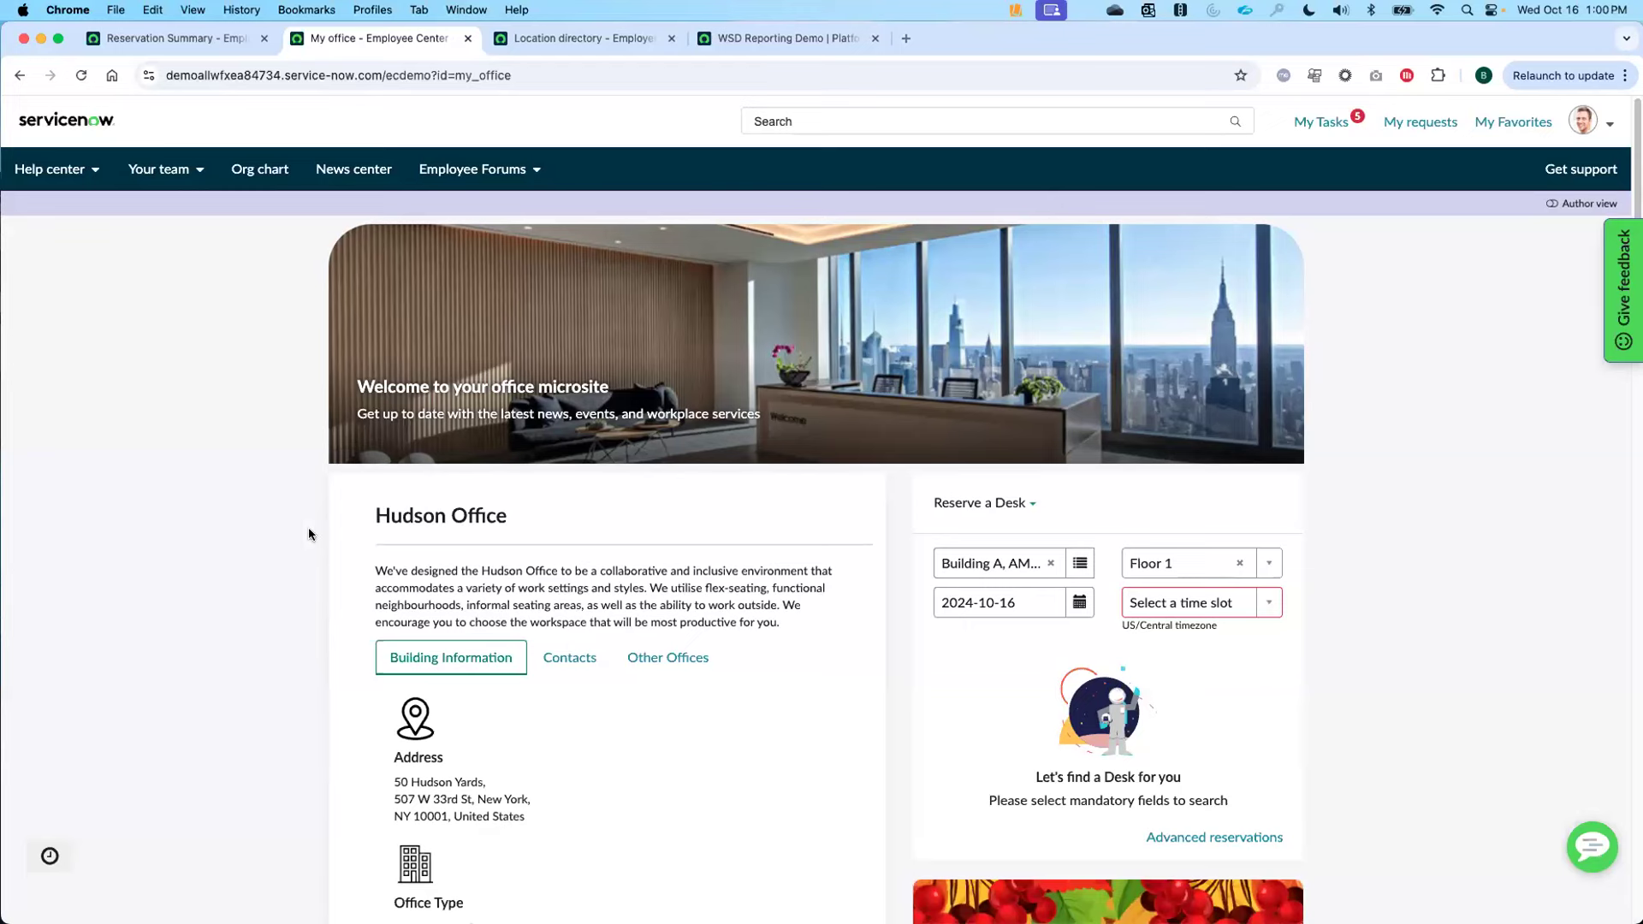
pyautogui.scroll(-3, 268, 548)
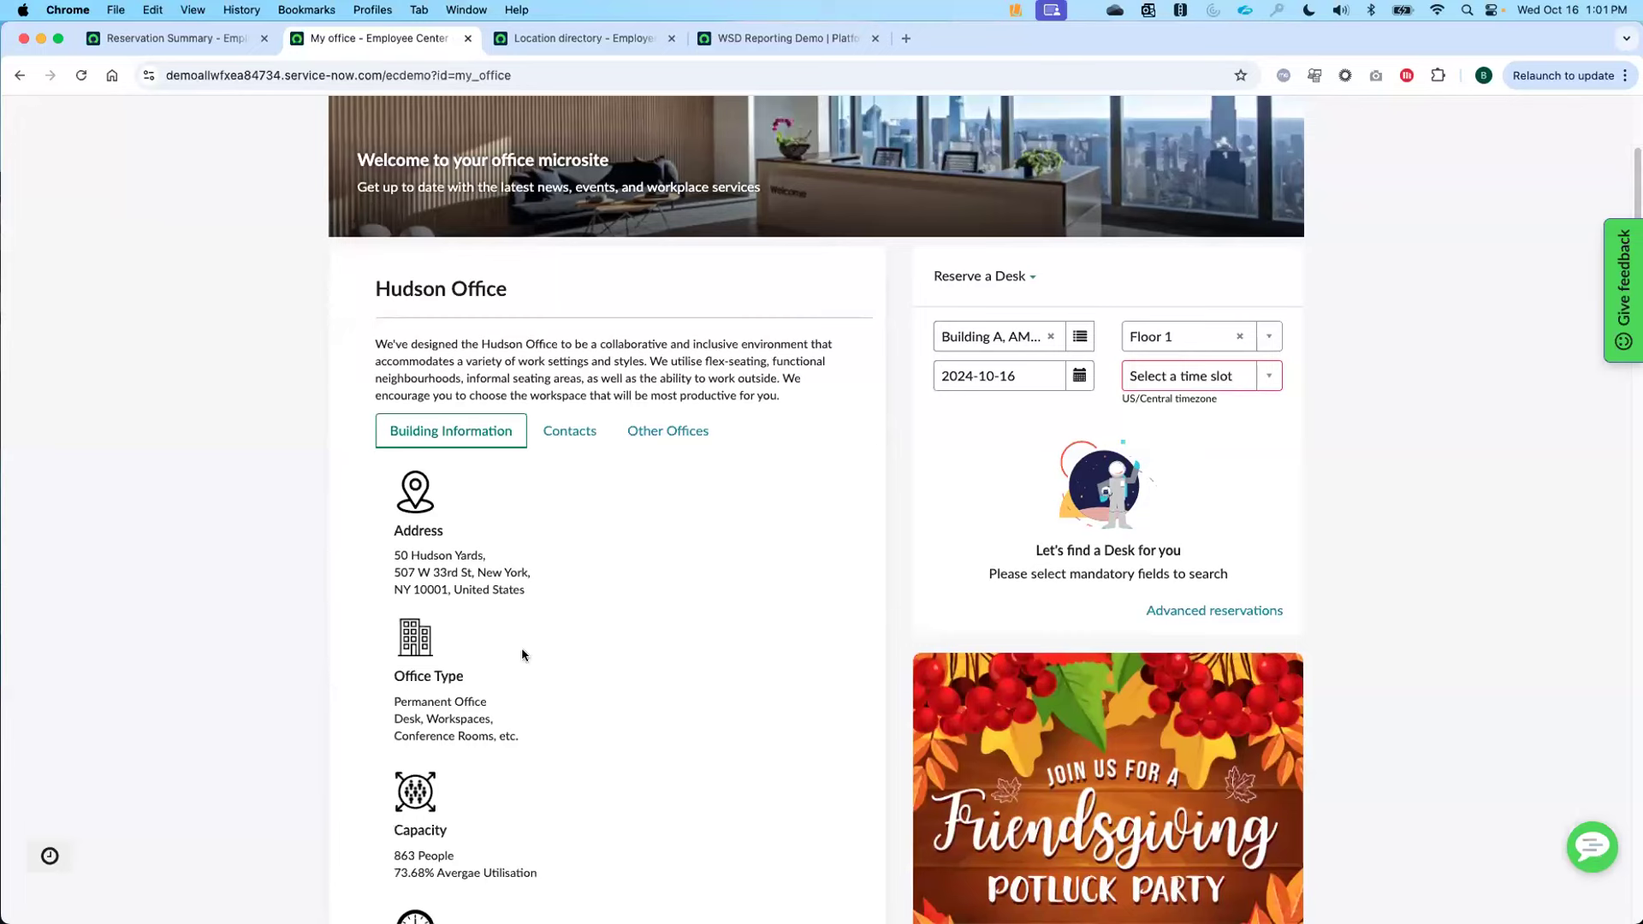
pyautogui.scroll(-4, 519, 659)
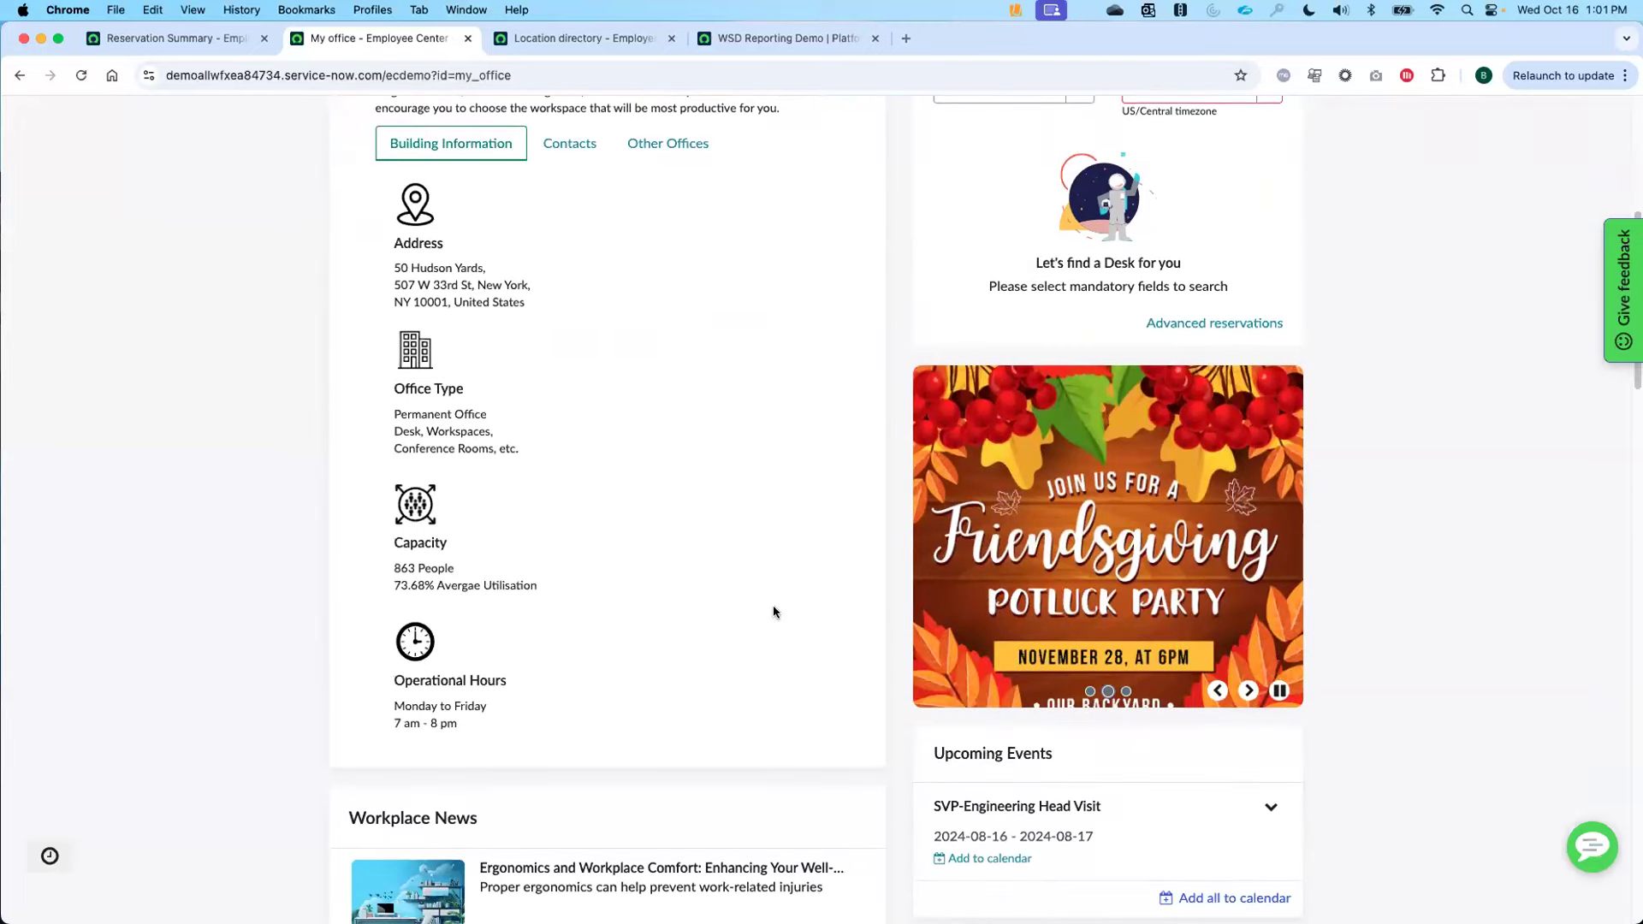
pyautogui.scroll(-6, 773, 612)
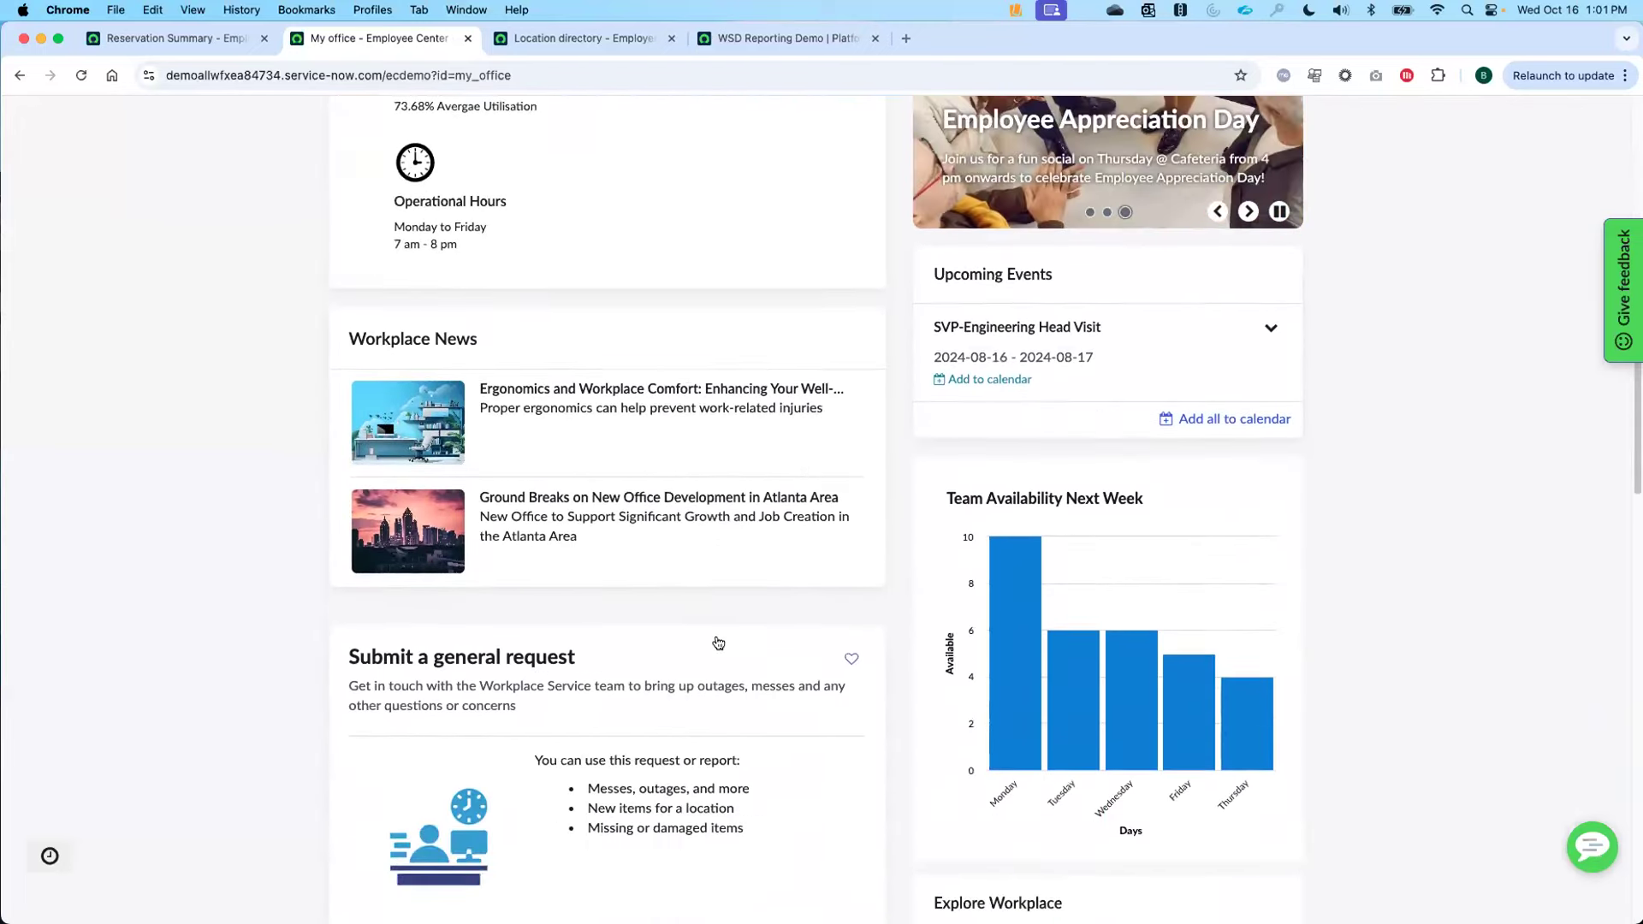
pyautogui.scroll(-2, 719, 643)
pyautogui.scroll(-2, 526, 800)
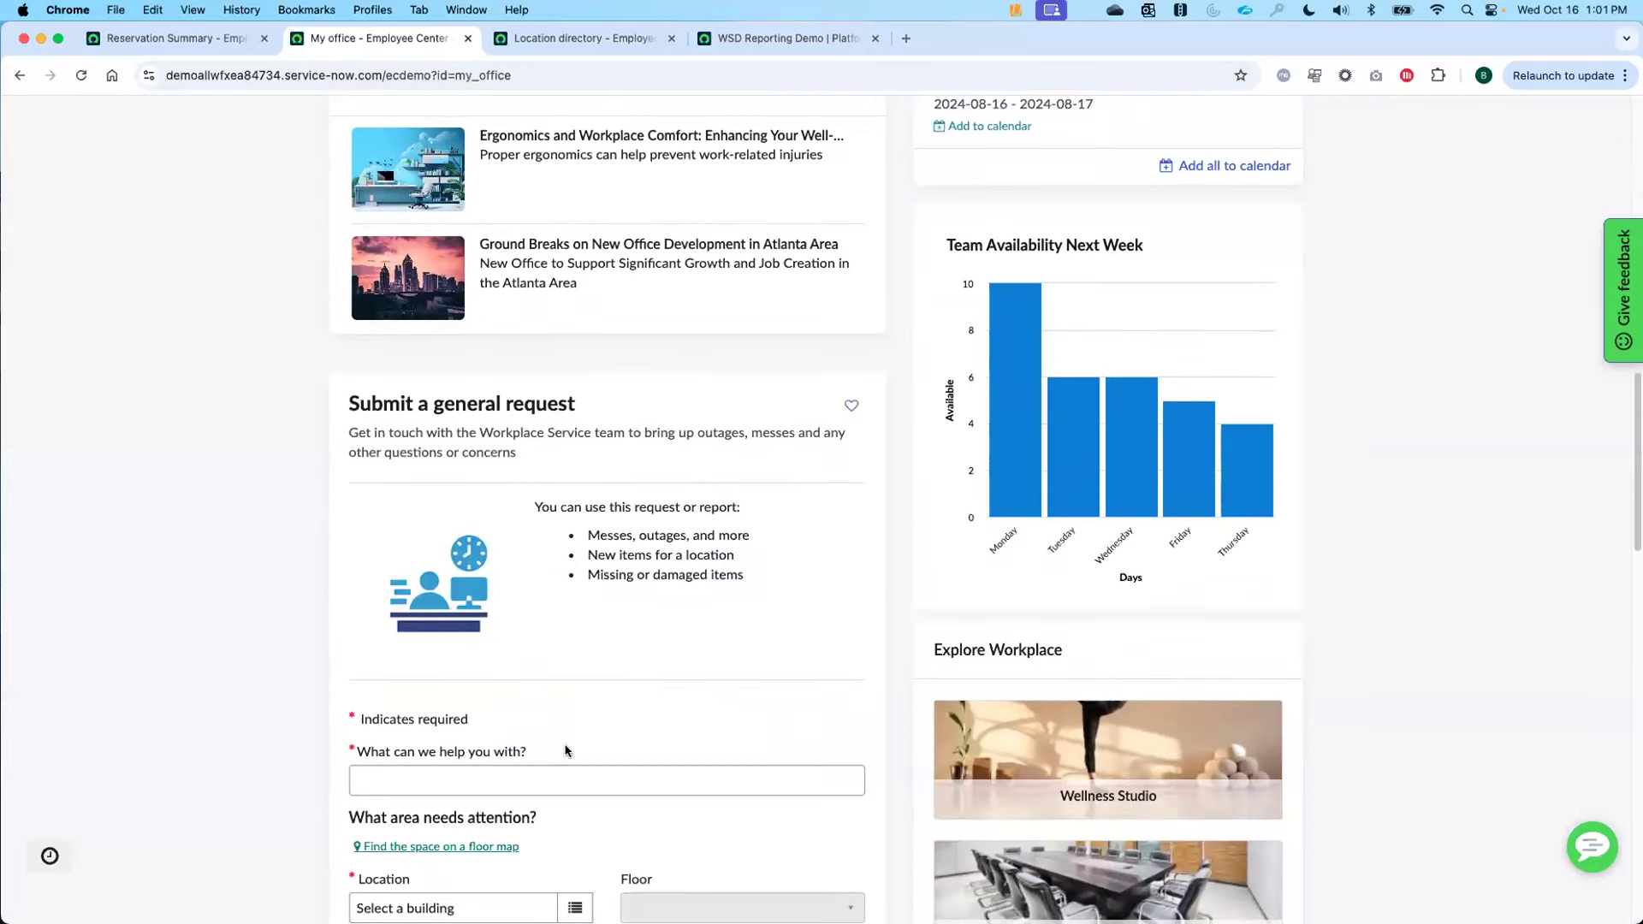
pyautogui.scroll(-5, 565, 751)
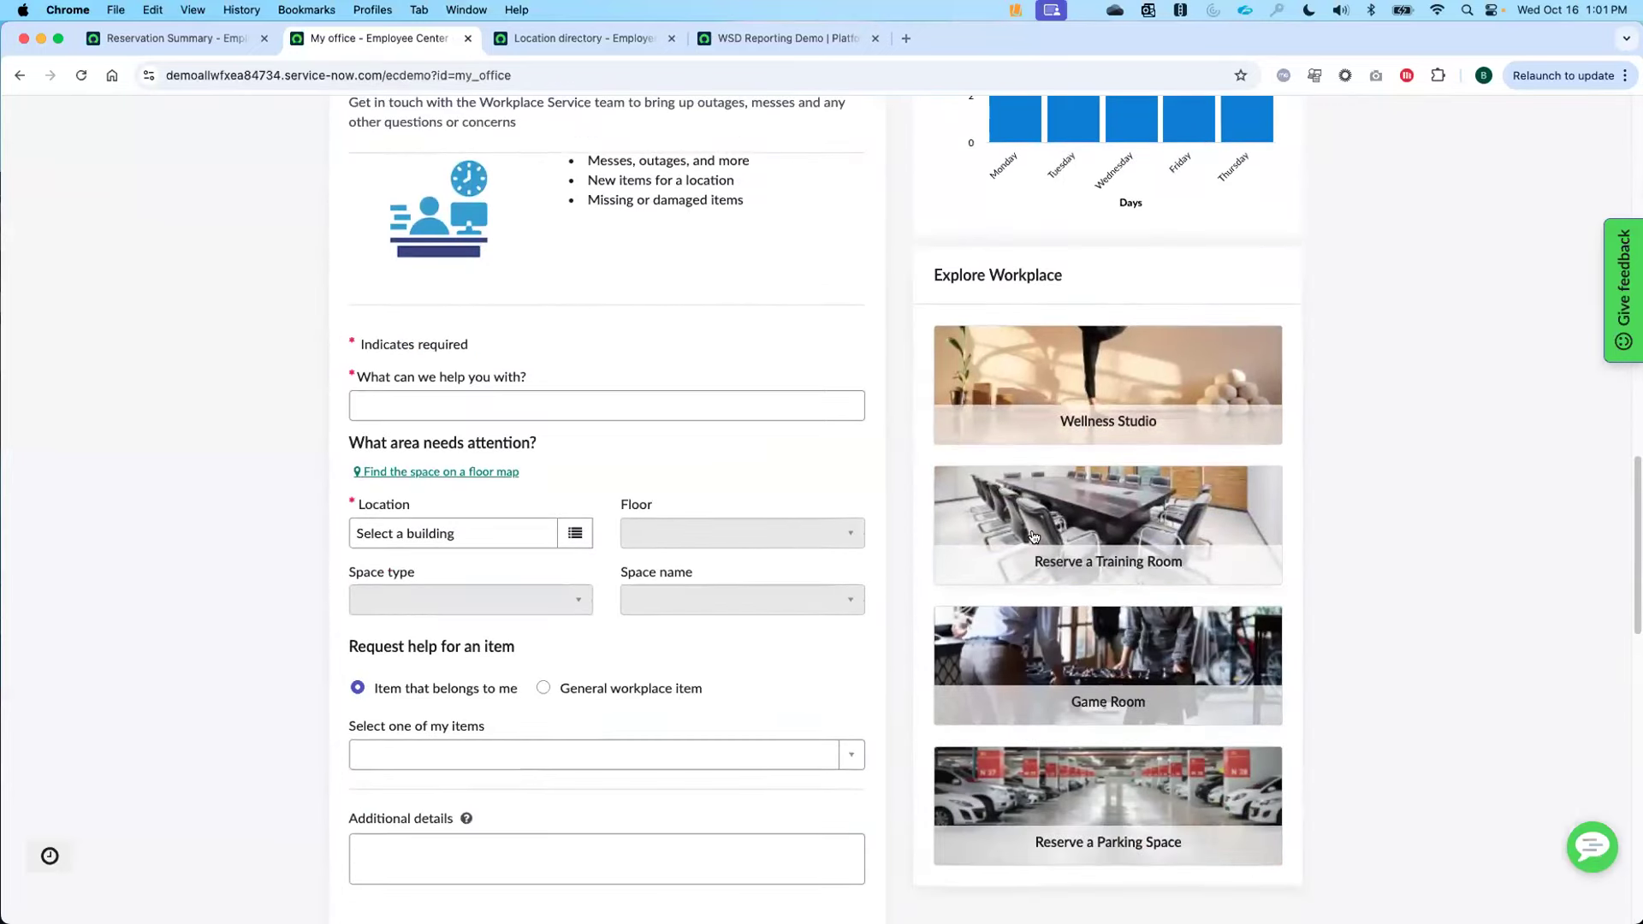
# Examine the lunch menu and the presence dashboard on the My office page
pyautogui.scroll(-5, 1019, 590)
pyautogui.scroll(-2, 1128, 694)
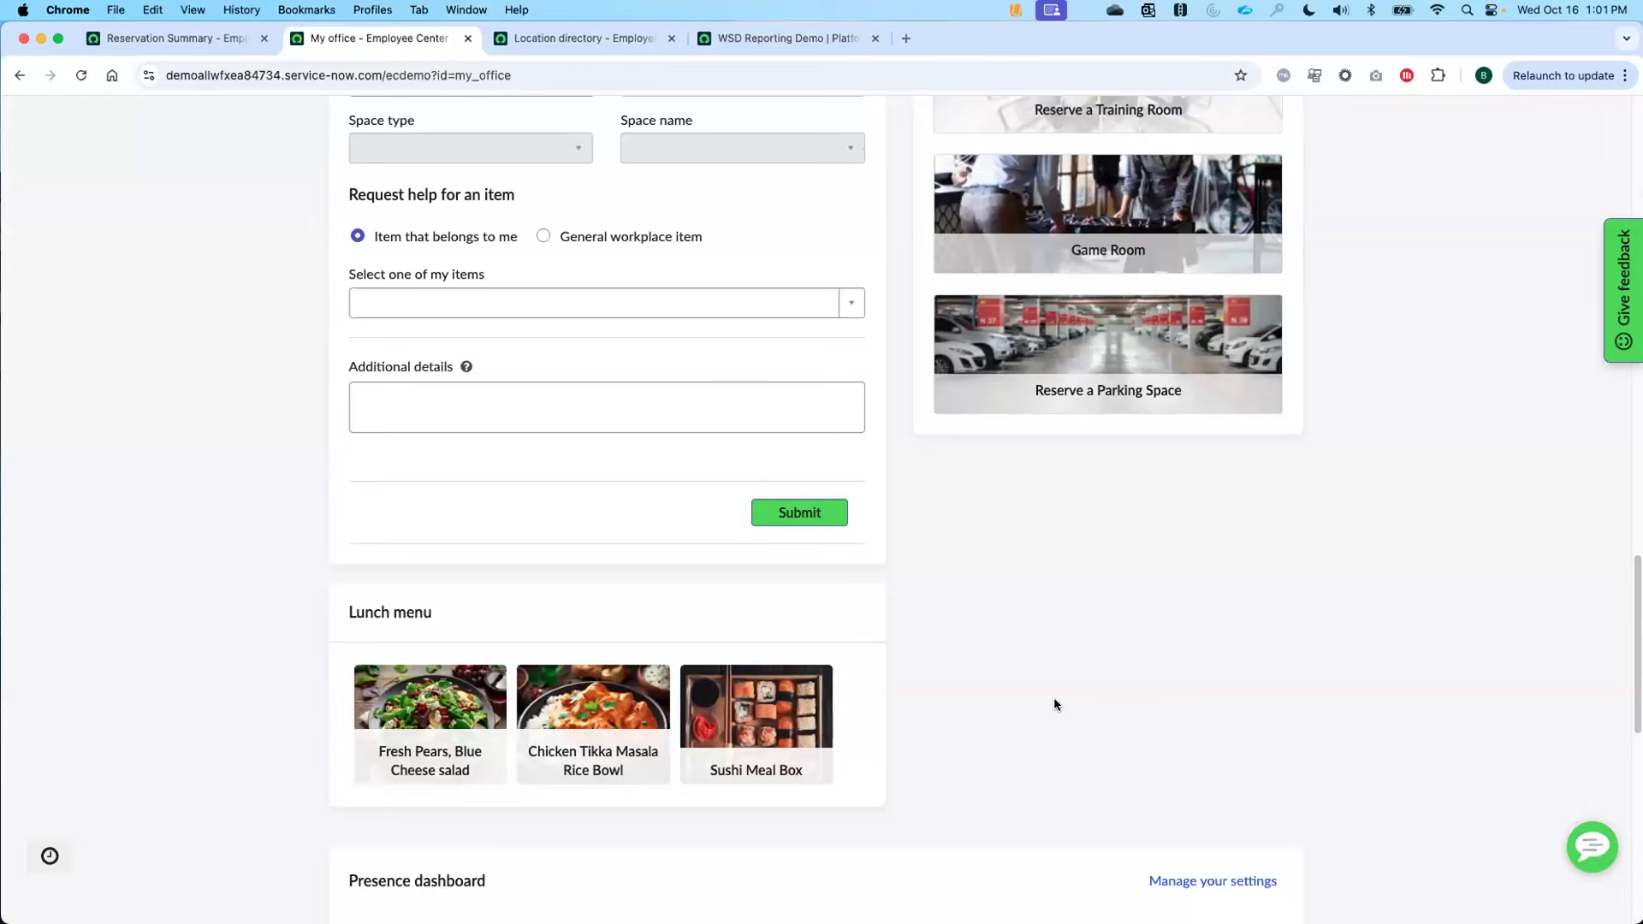
pyautogui.scroll(-4, 1064, 683)
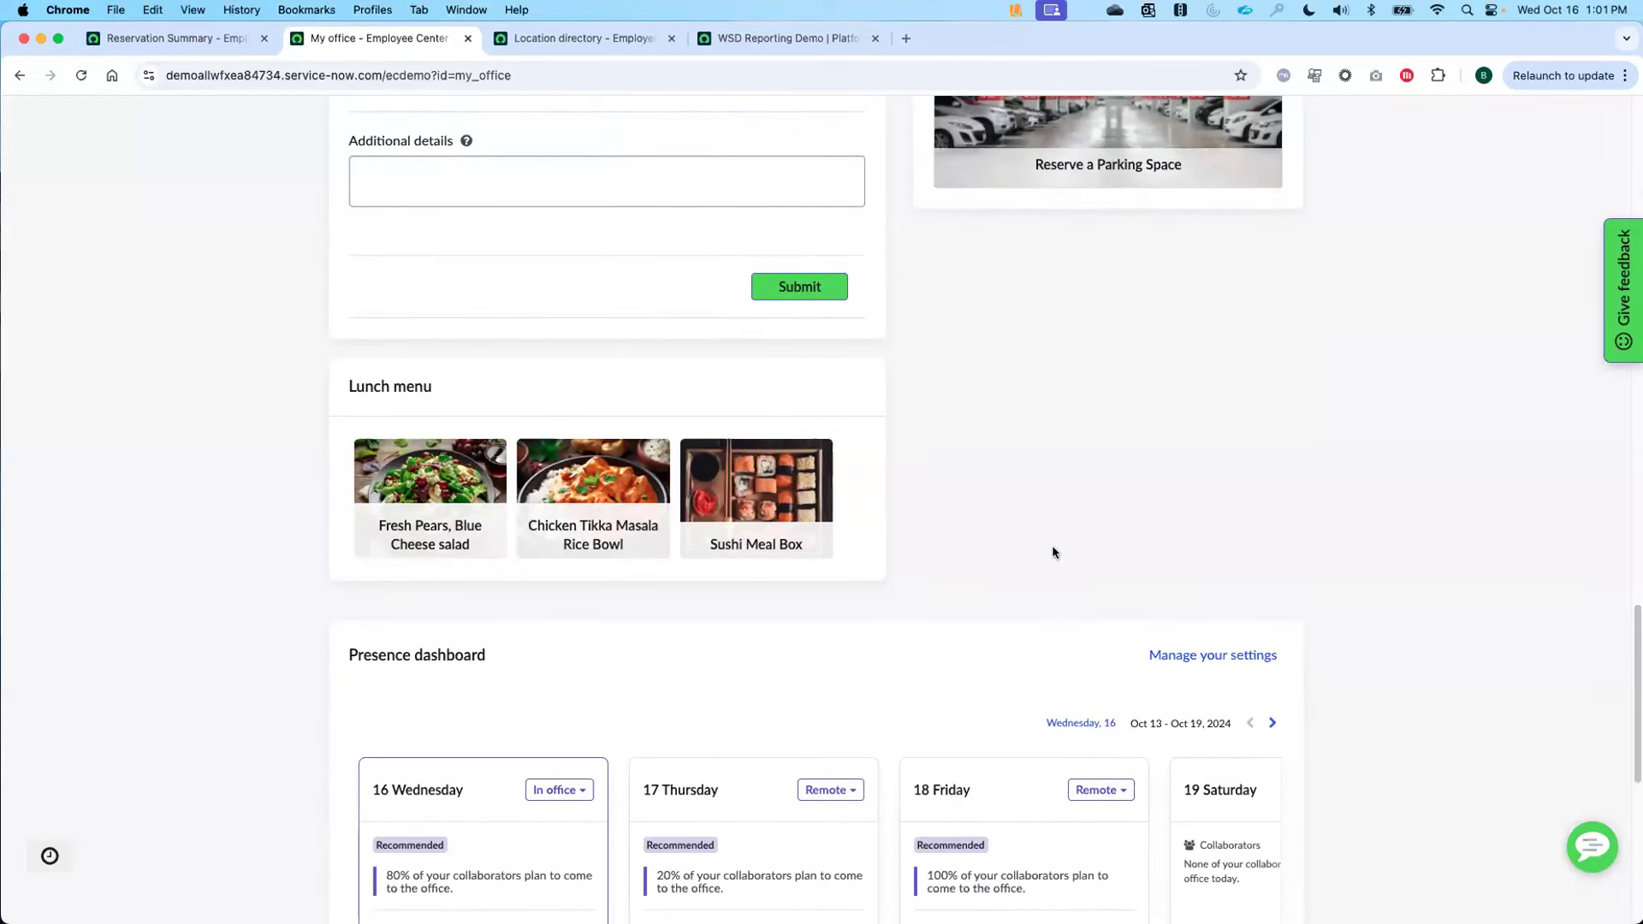
pyautogui.scroll(-5, 1054, 547)
pyautogui.scroll(-1, 1177, 370)
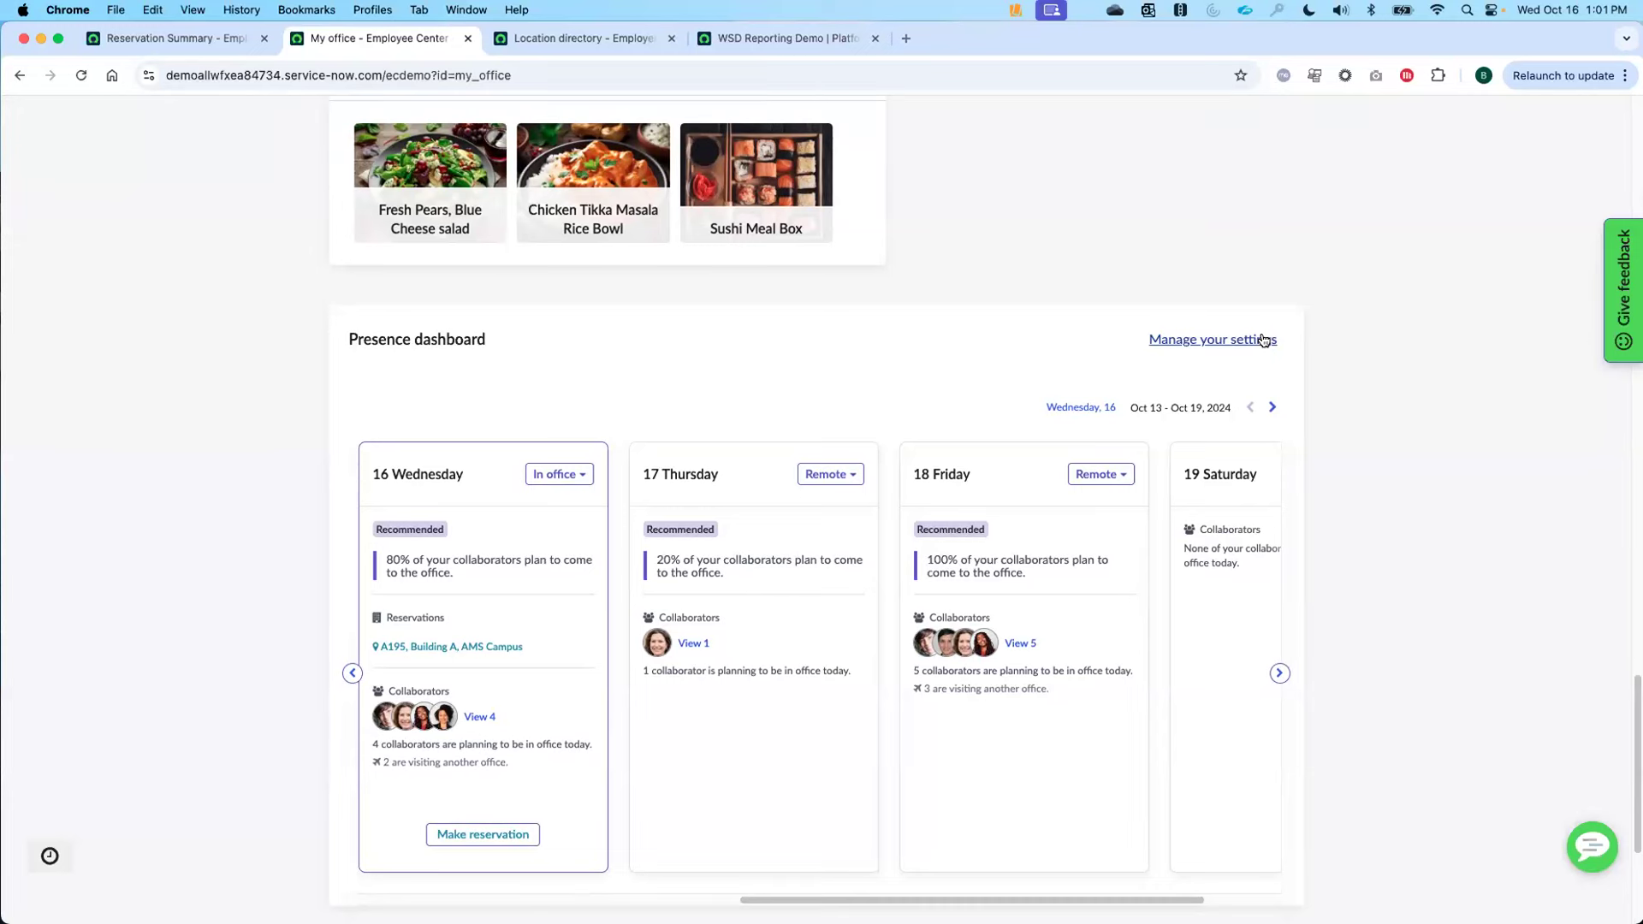
# Review the in-office days, suggested collaborators and selected collaborators in the presence dashboard settings, and close them
pyautogui.click(1224, 340)
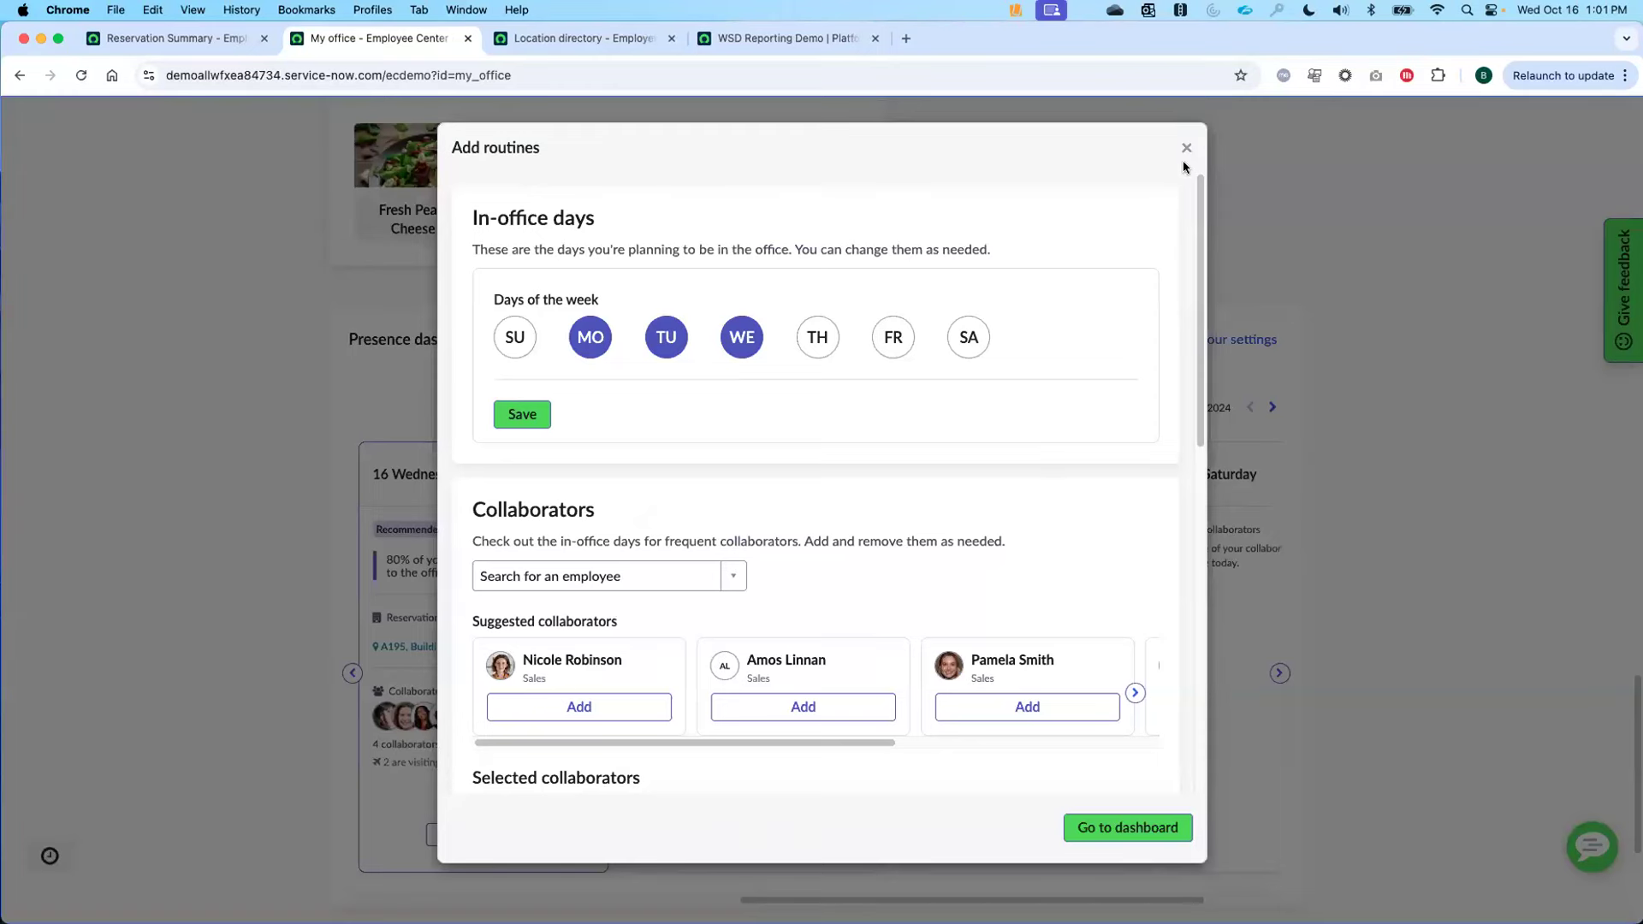
pyautogui.scroll(-1, 638, 600)
pyautogui.scroll(-3, 617, 599)
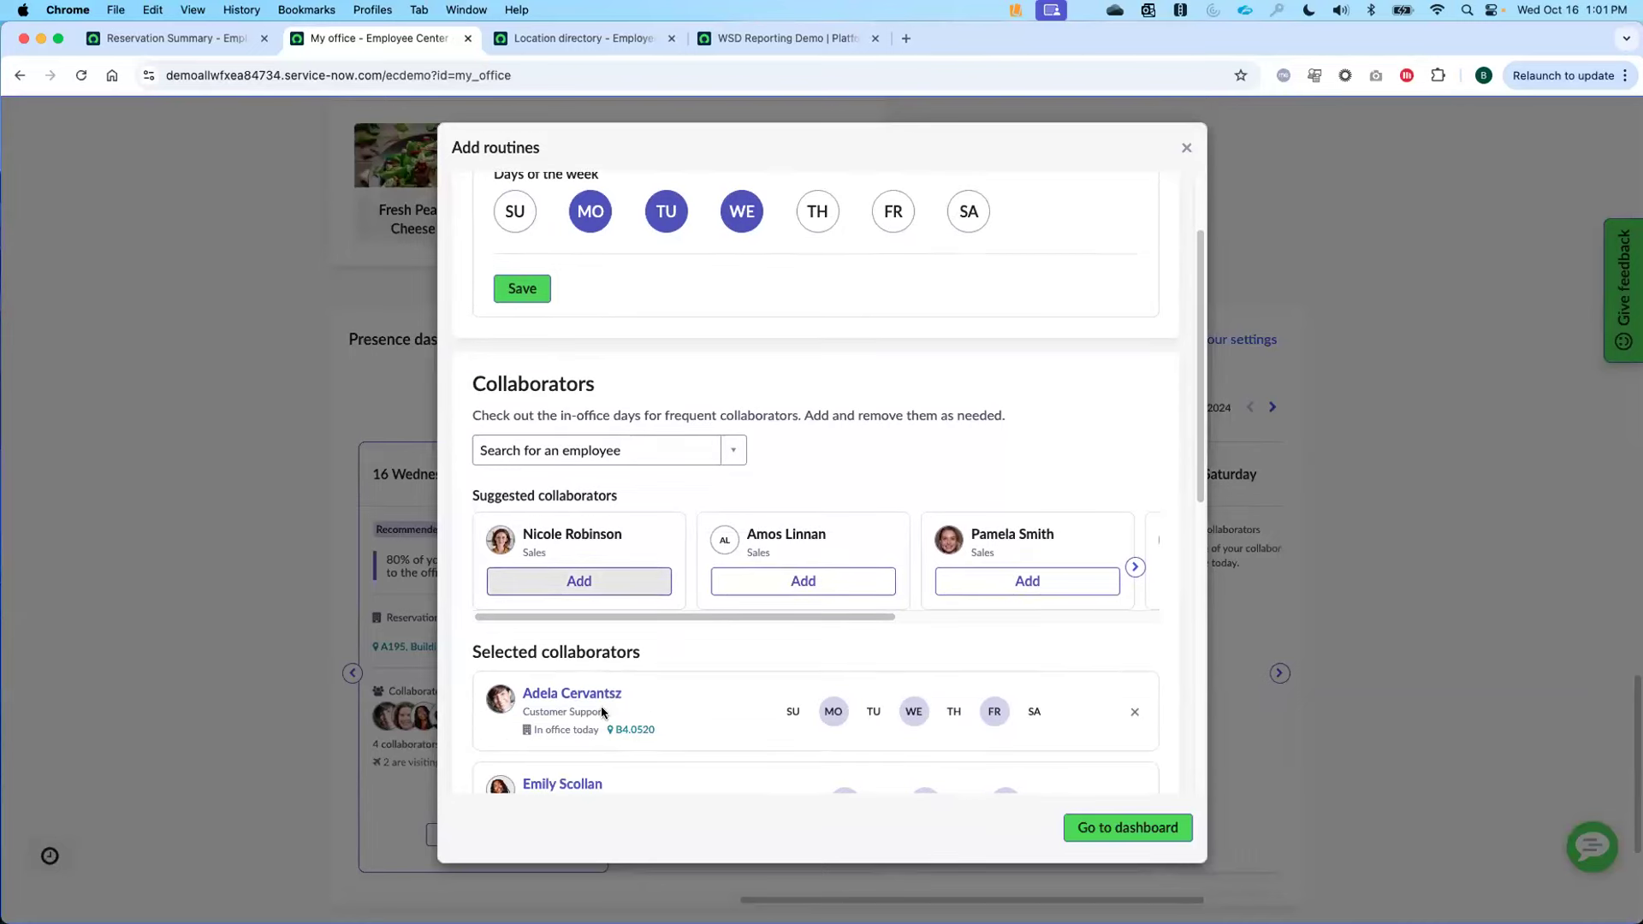
pyautogui.scroll(-3, 599, 617)
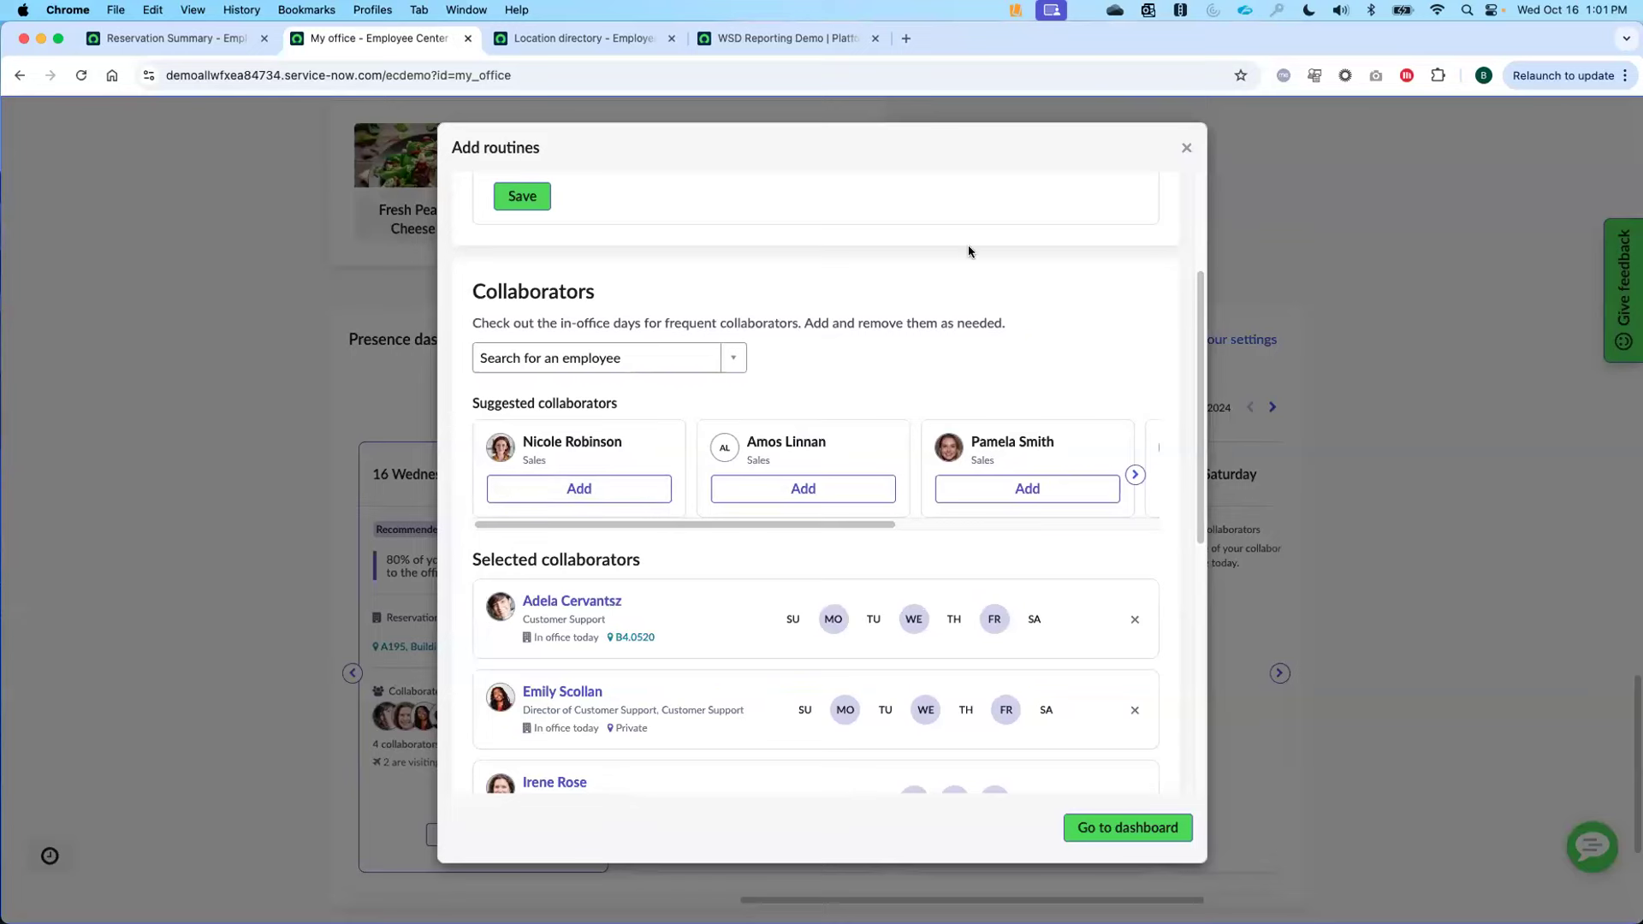
pyautogui.click(1186, 147)
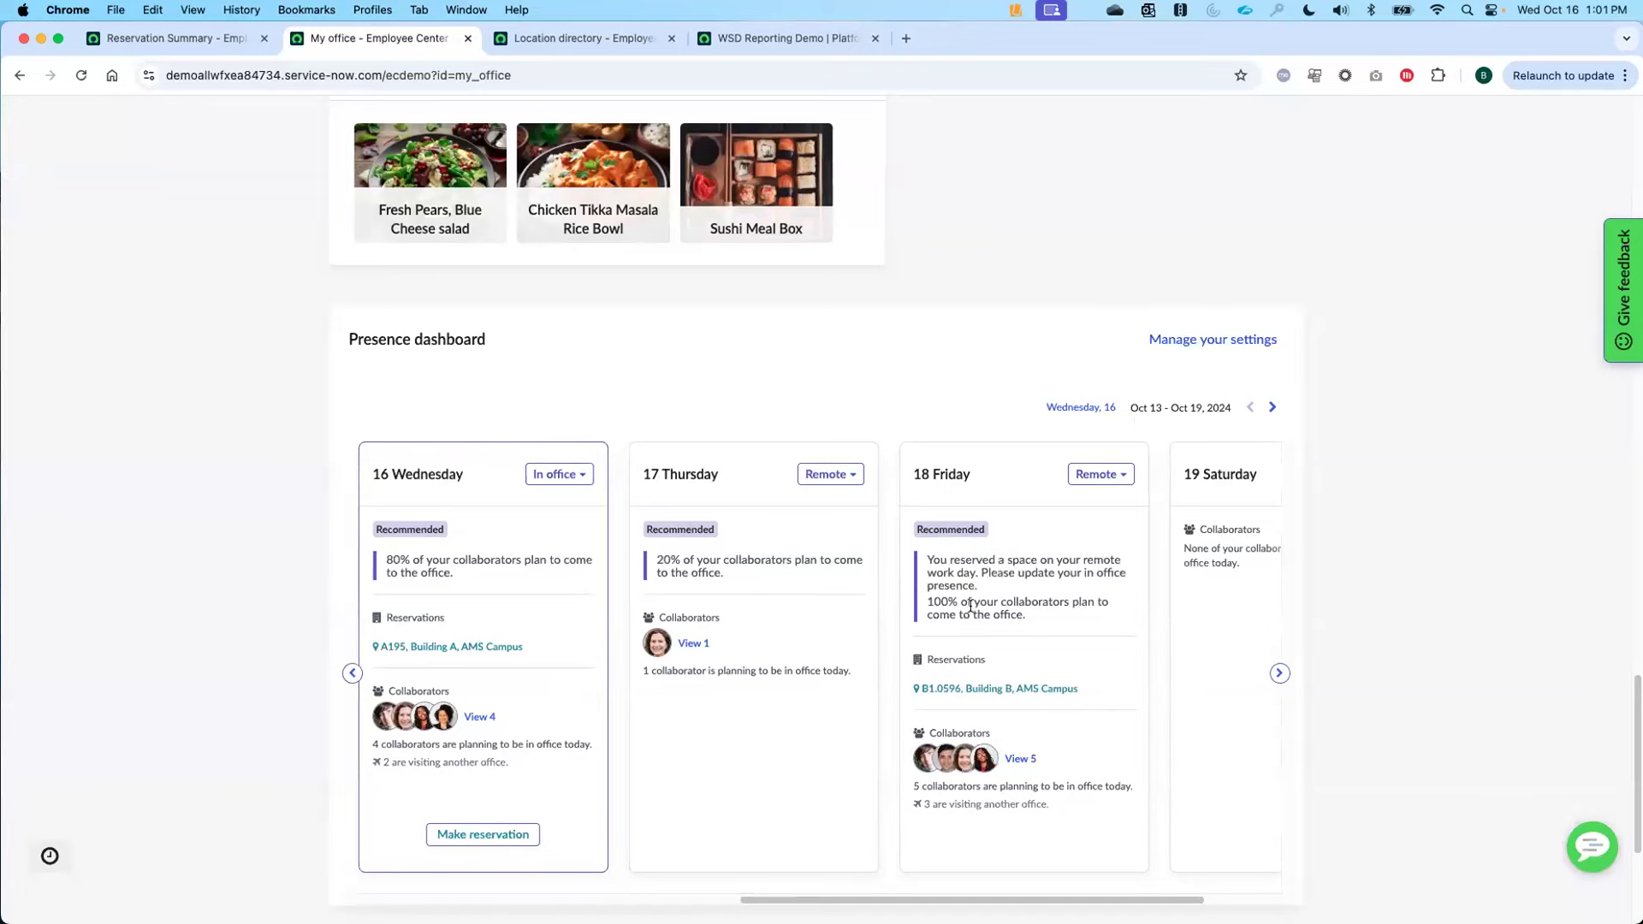
# View the list of collaborators planned for Friday 18 in the presence dashboard and close it
pyautogui.scroll(-1, 961, 738)
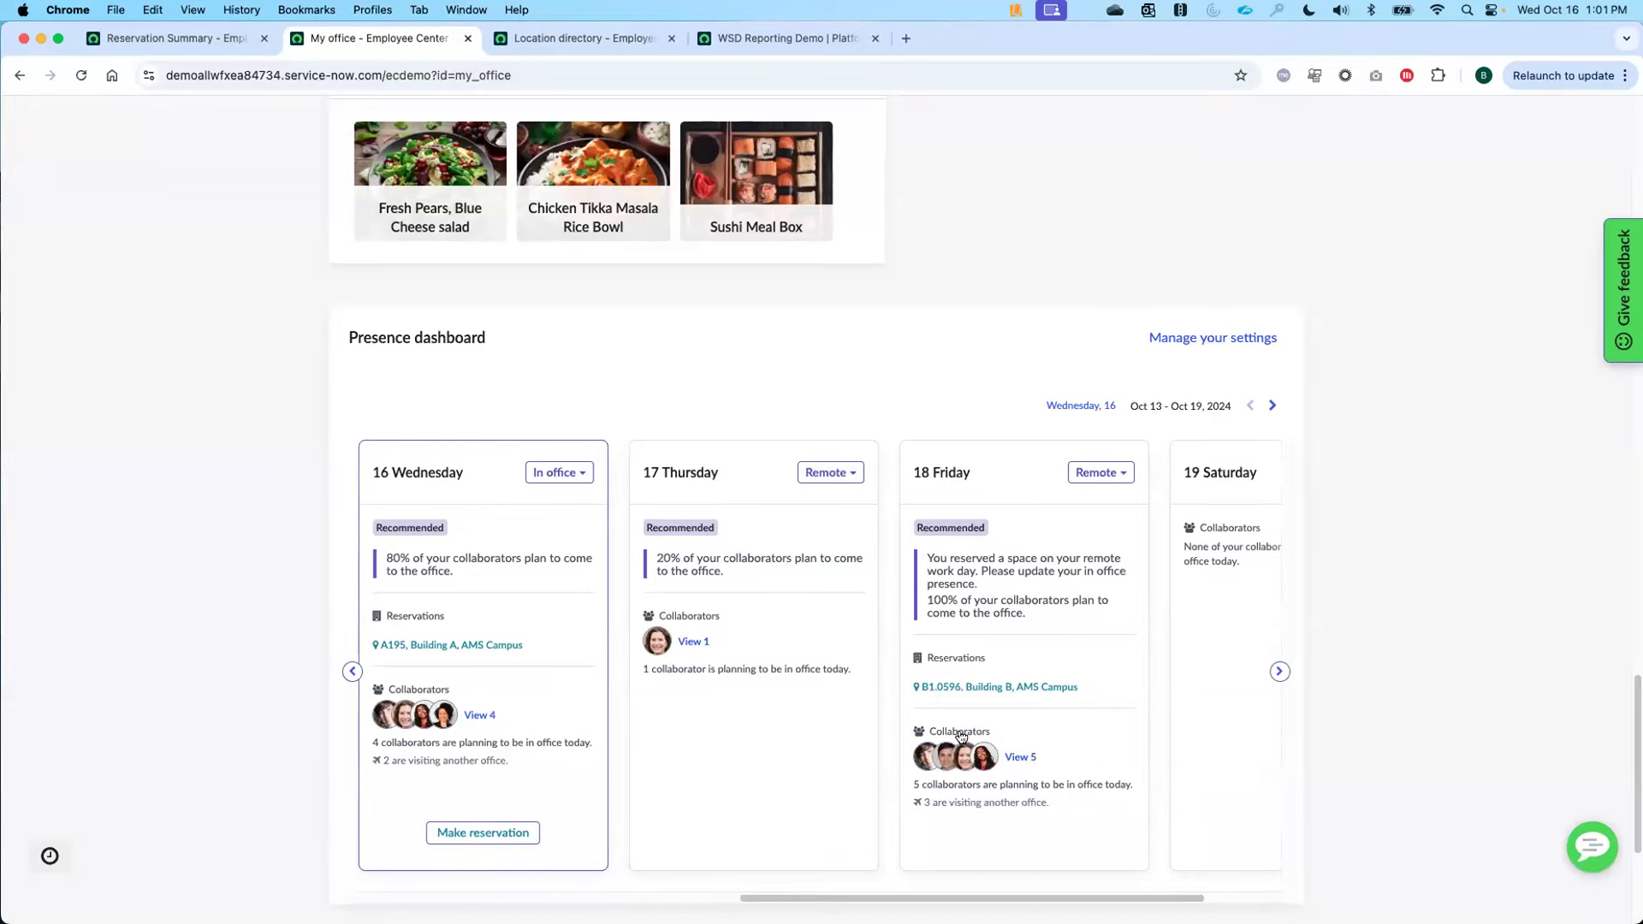
pyautogui.scroll(-3, 961, 737)
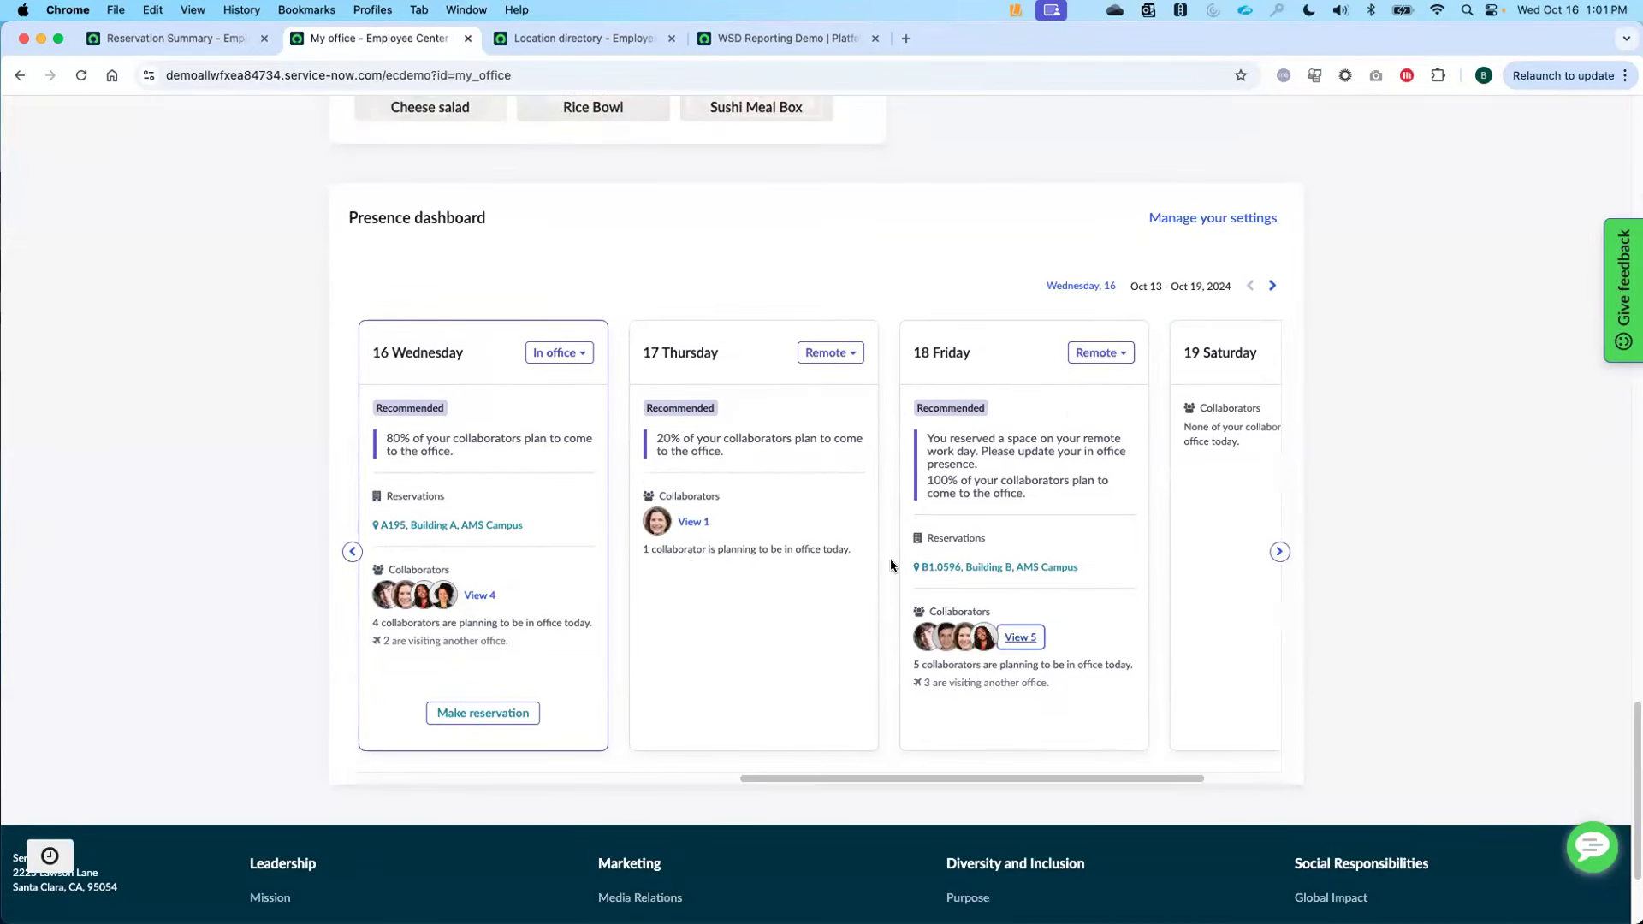
pyautogui.click(1020, 637)
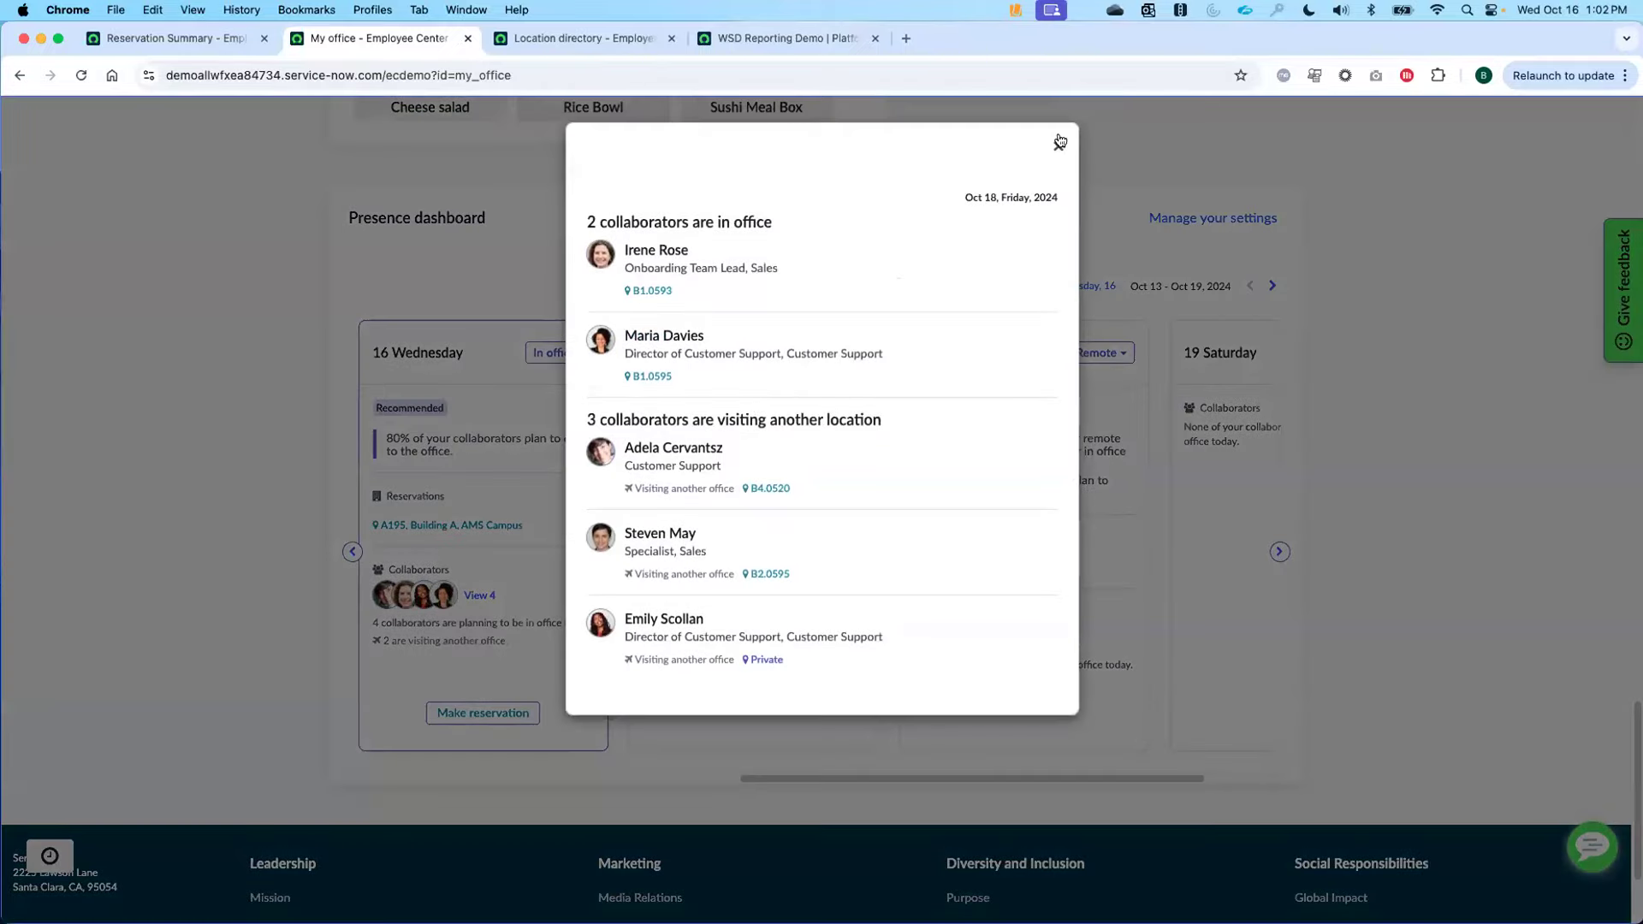
pyautogui.click(1095, 346)
# Set the presence for Friday 18 to In office and dismiss the notification
pyautogui.click(1101, 352)
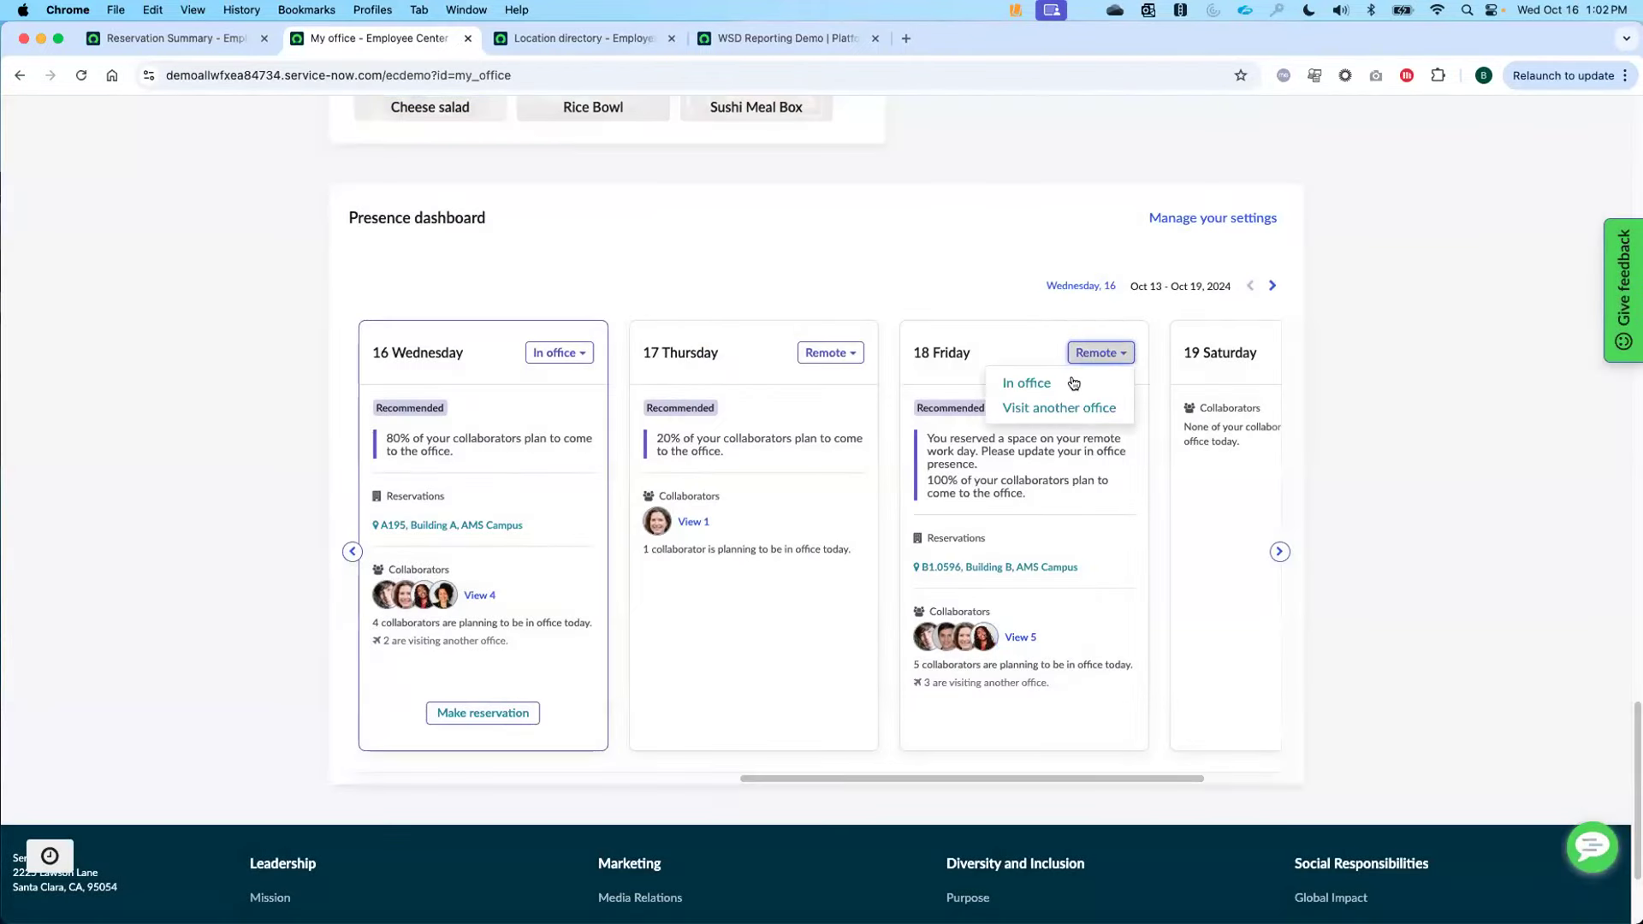
pyautogui.click(1070, 387)
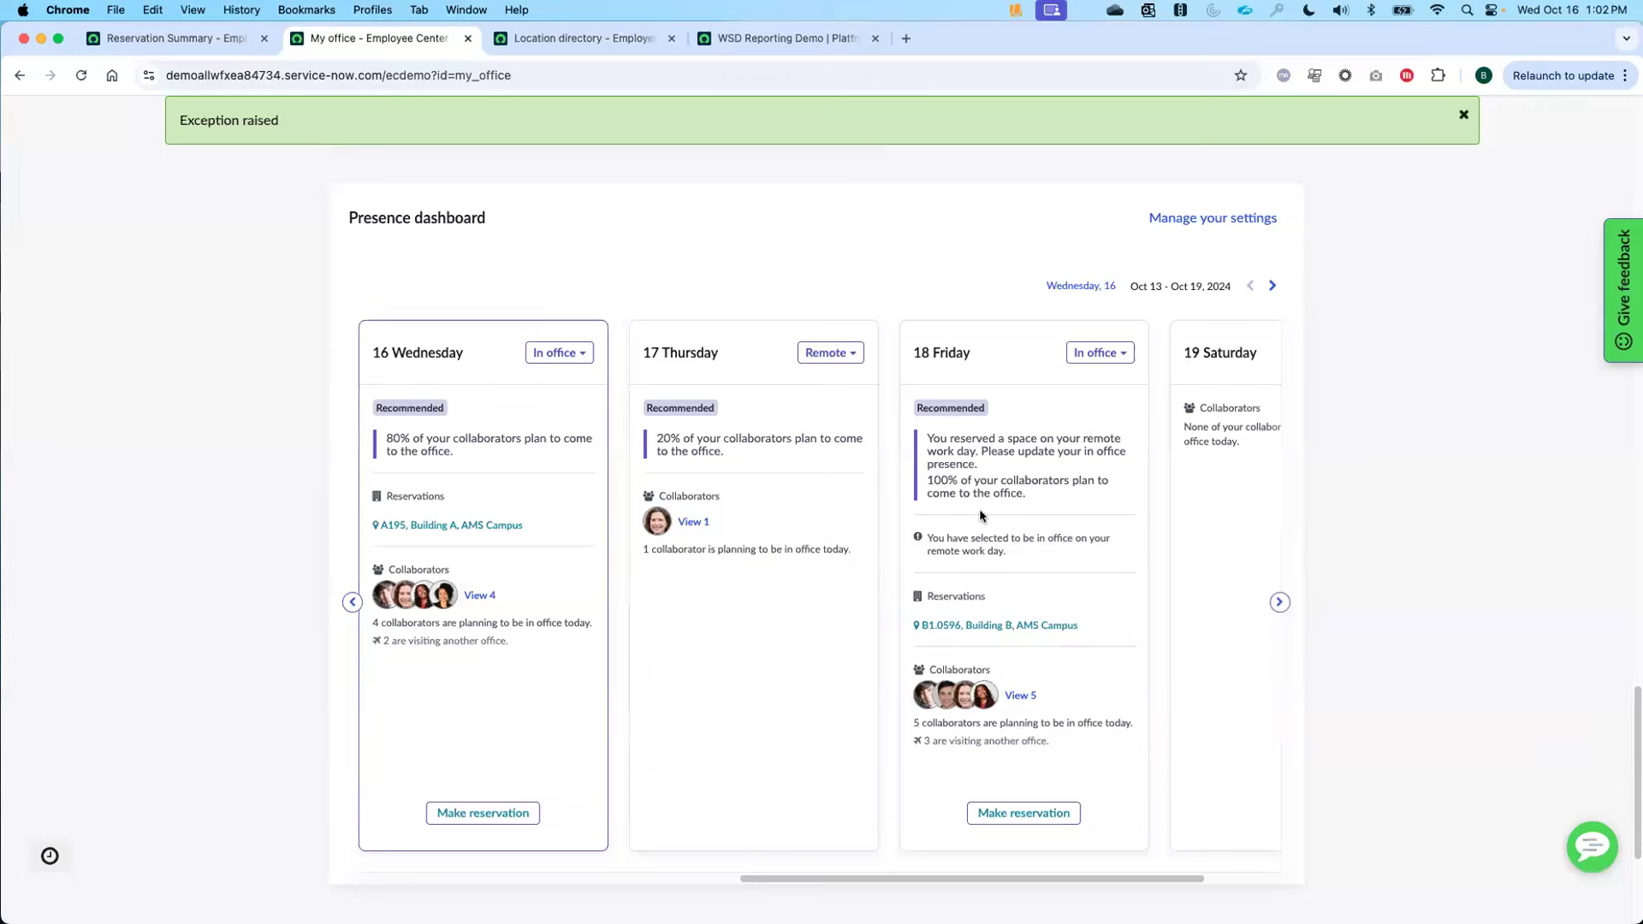
pyautogui.click(1463, 115)
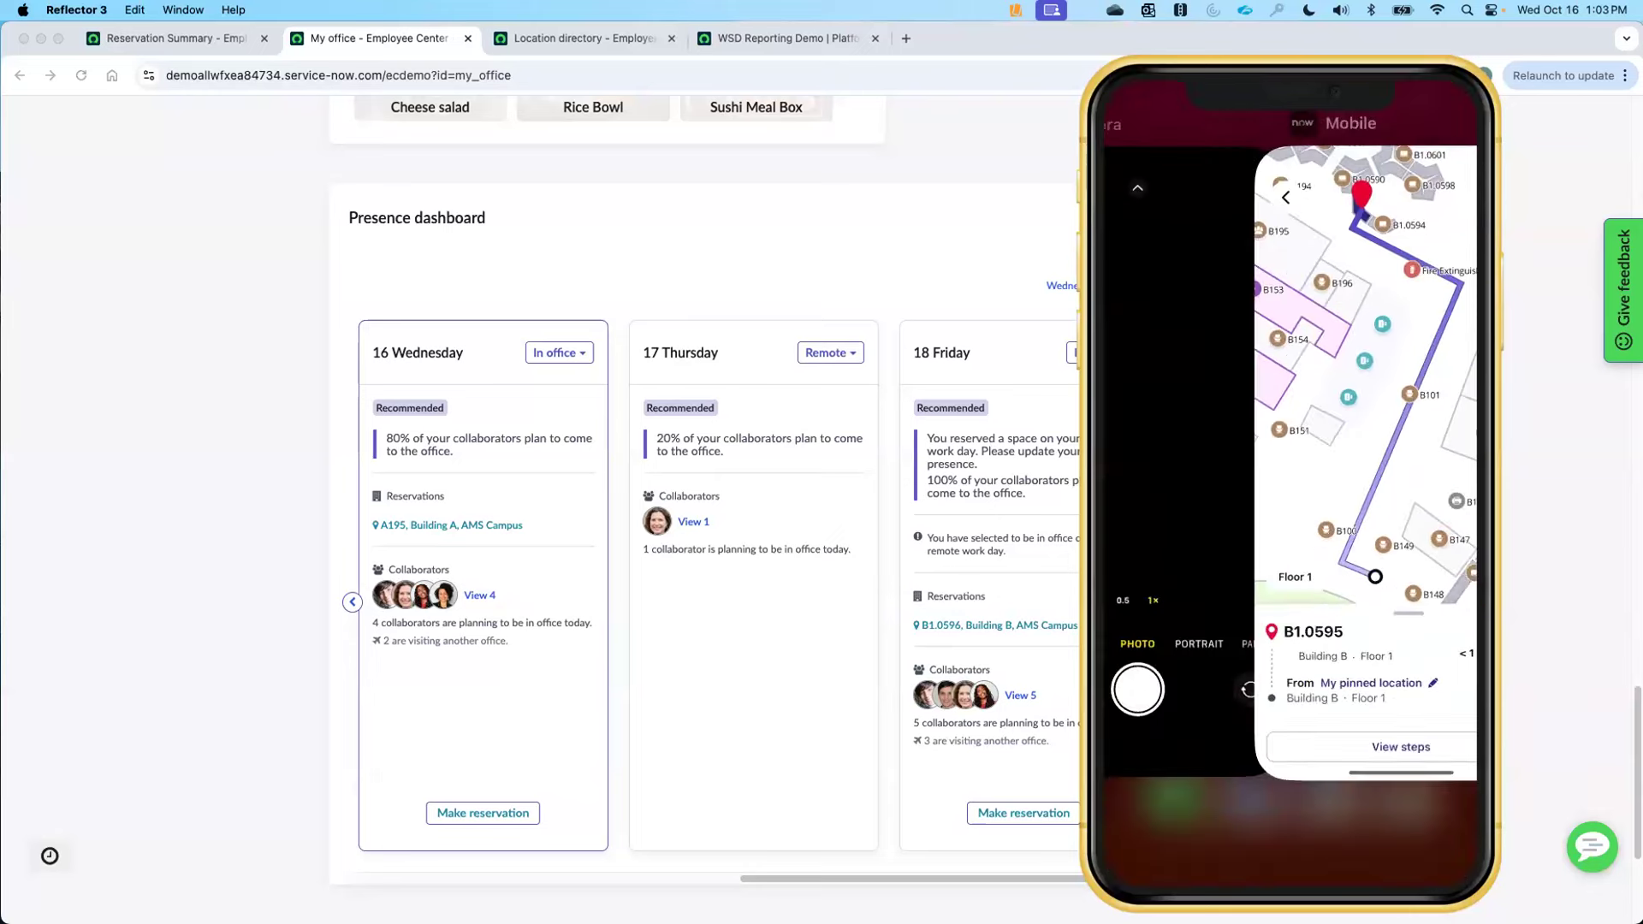
# Switch back to Chrome, open the Location directory map of Building A, Floor 1, and view the Aspire room's space details
pyautogui.click(1006, 45)
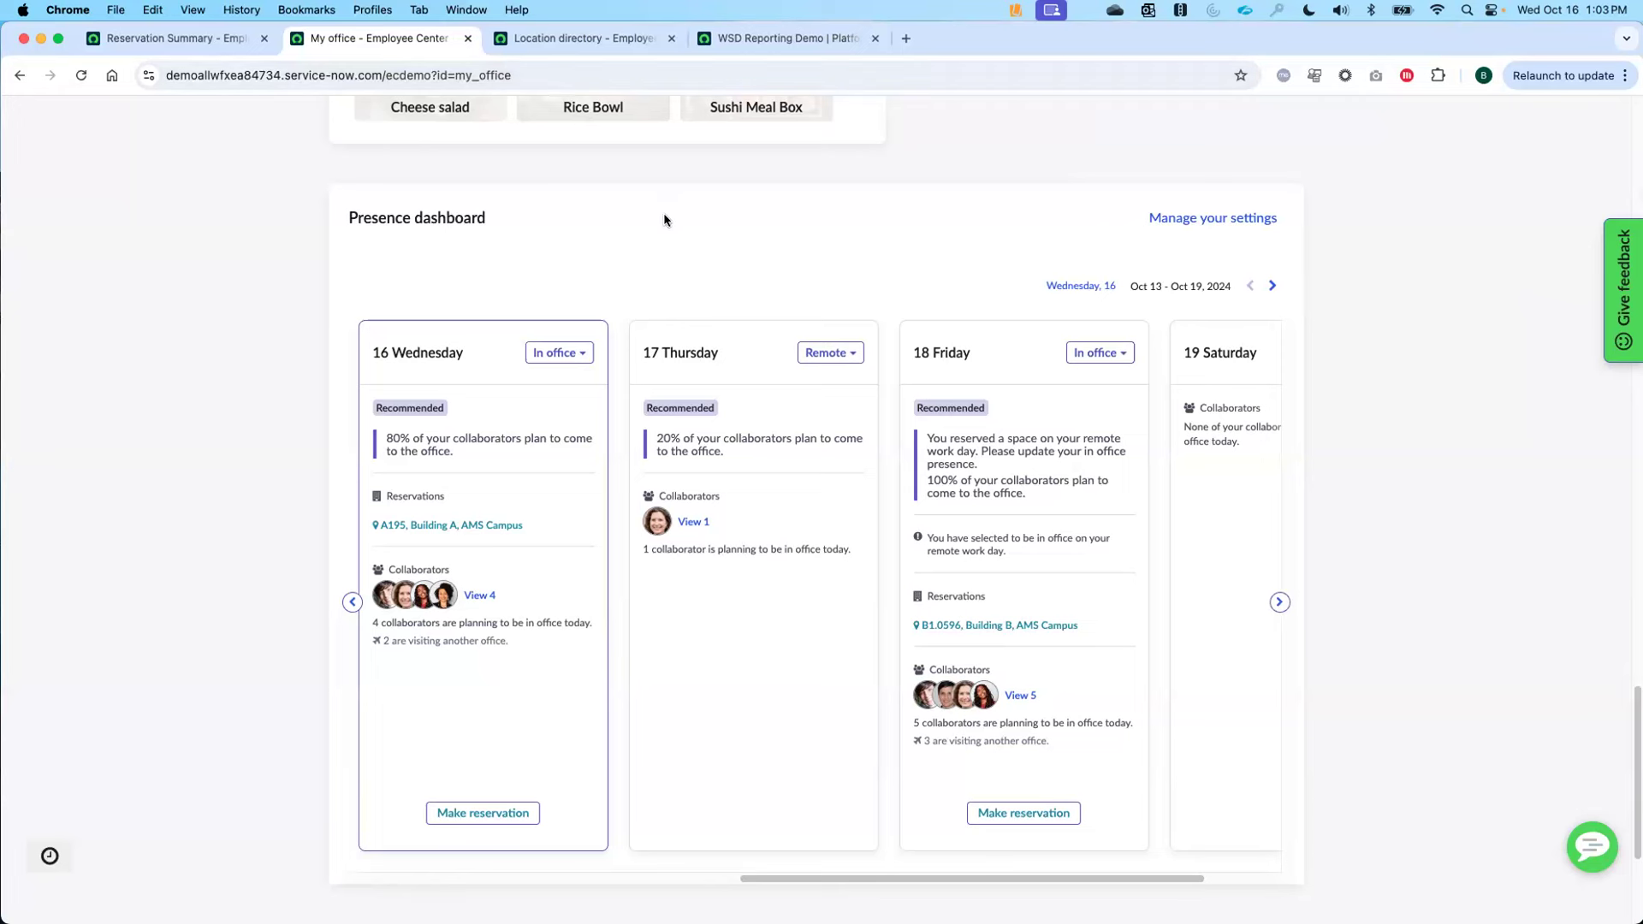
pyautogui.click(583, 39)
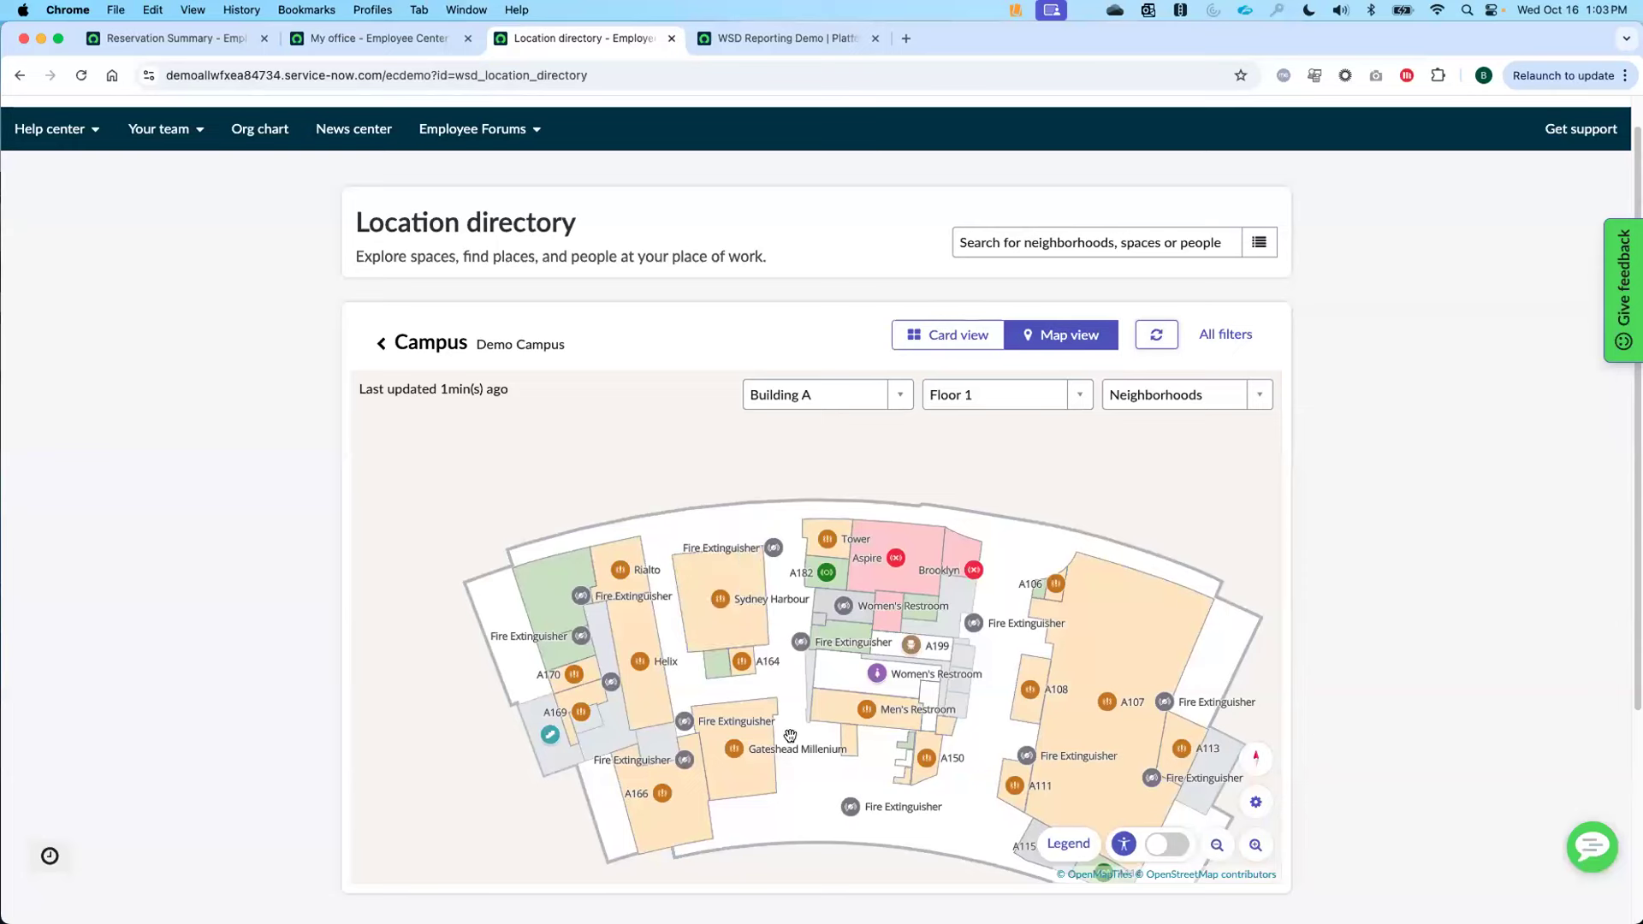
pyautogui.click(889, 526)
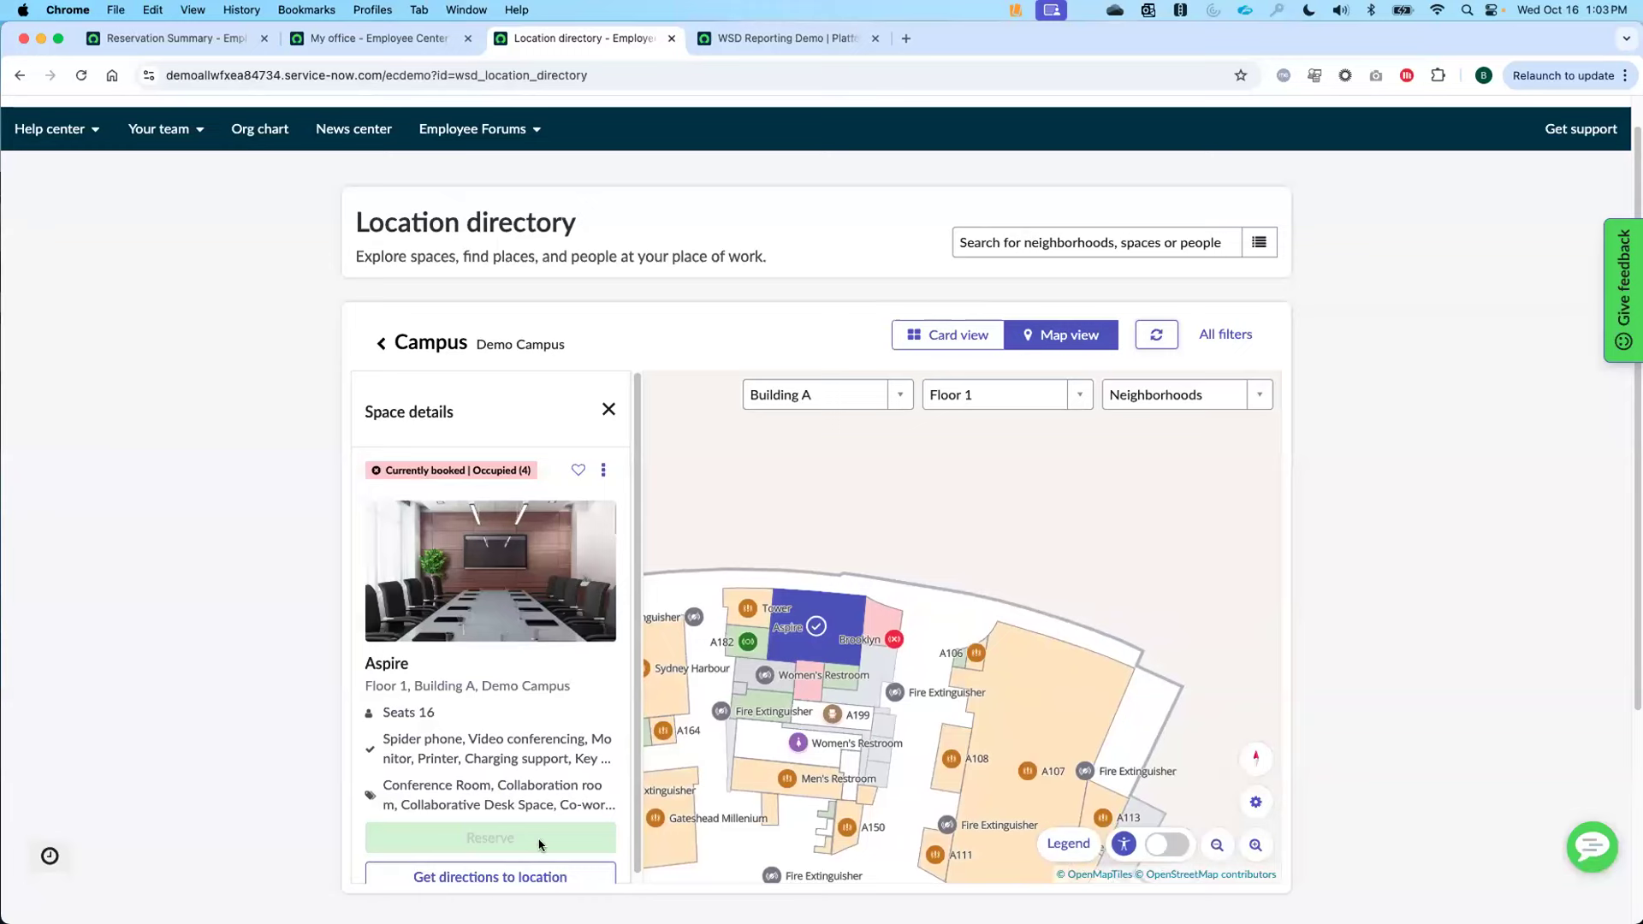
pyautogui.click(609, 410)
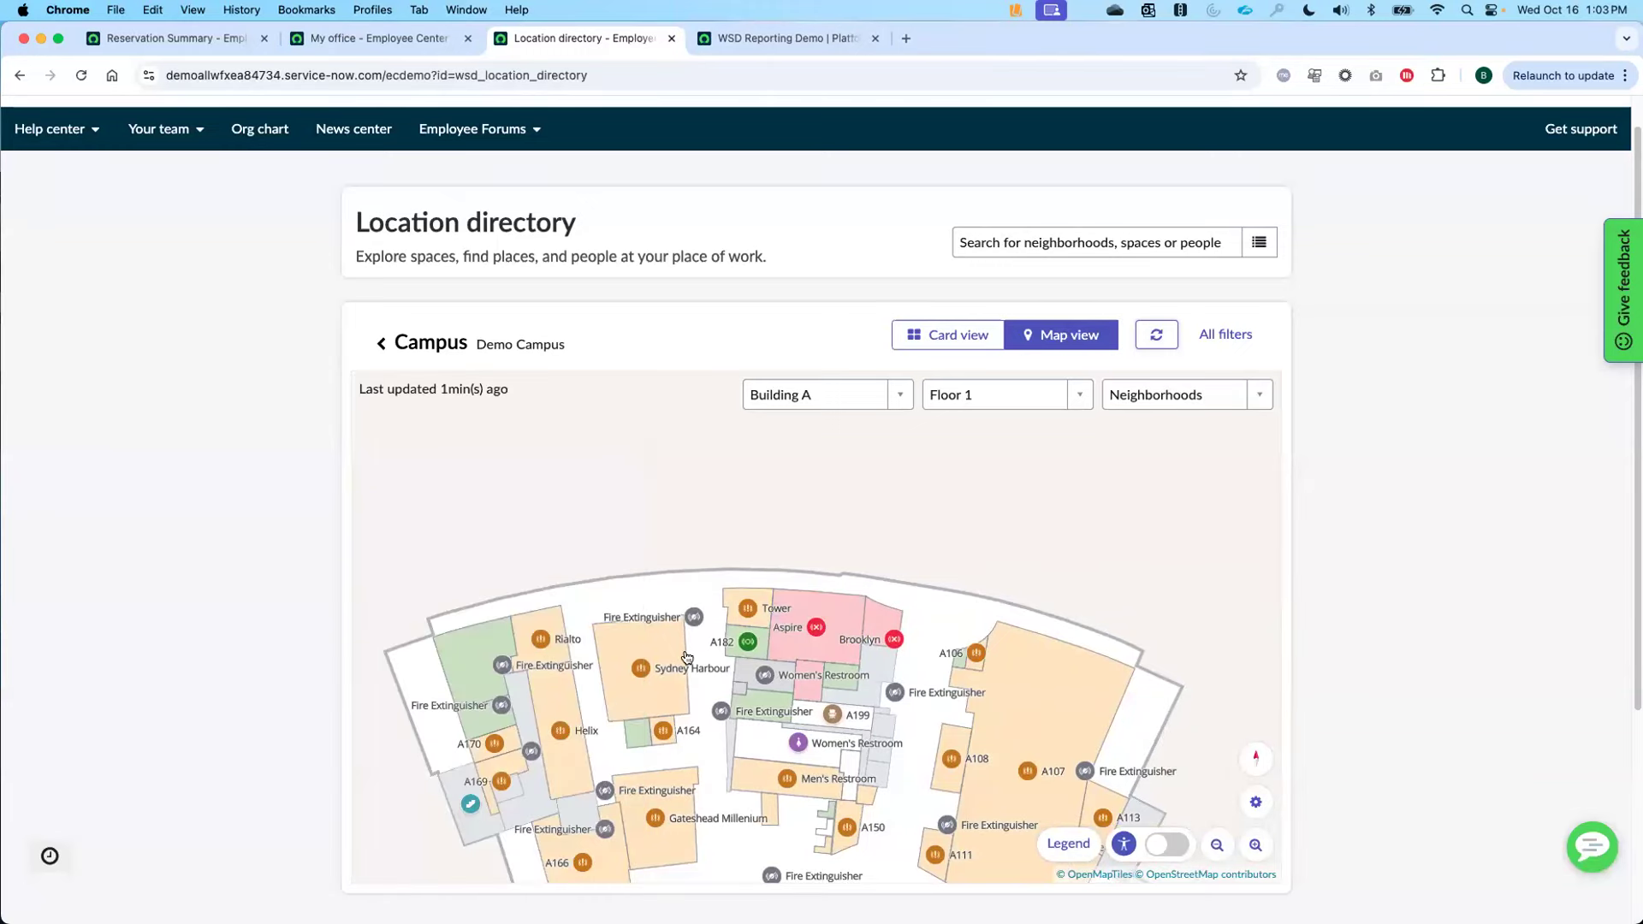
# View the space details of the Sydney Harbour room and room A172 on the floor map
pyautogui.click(629, 648)
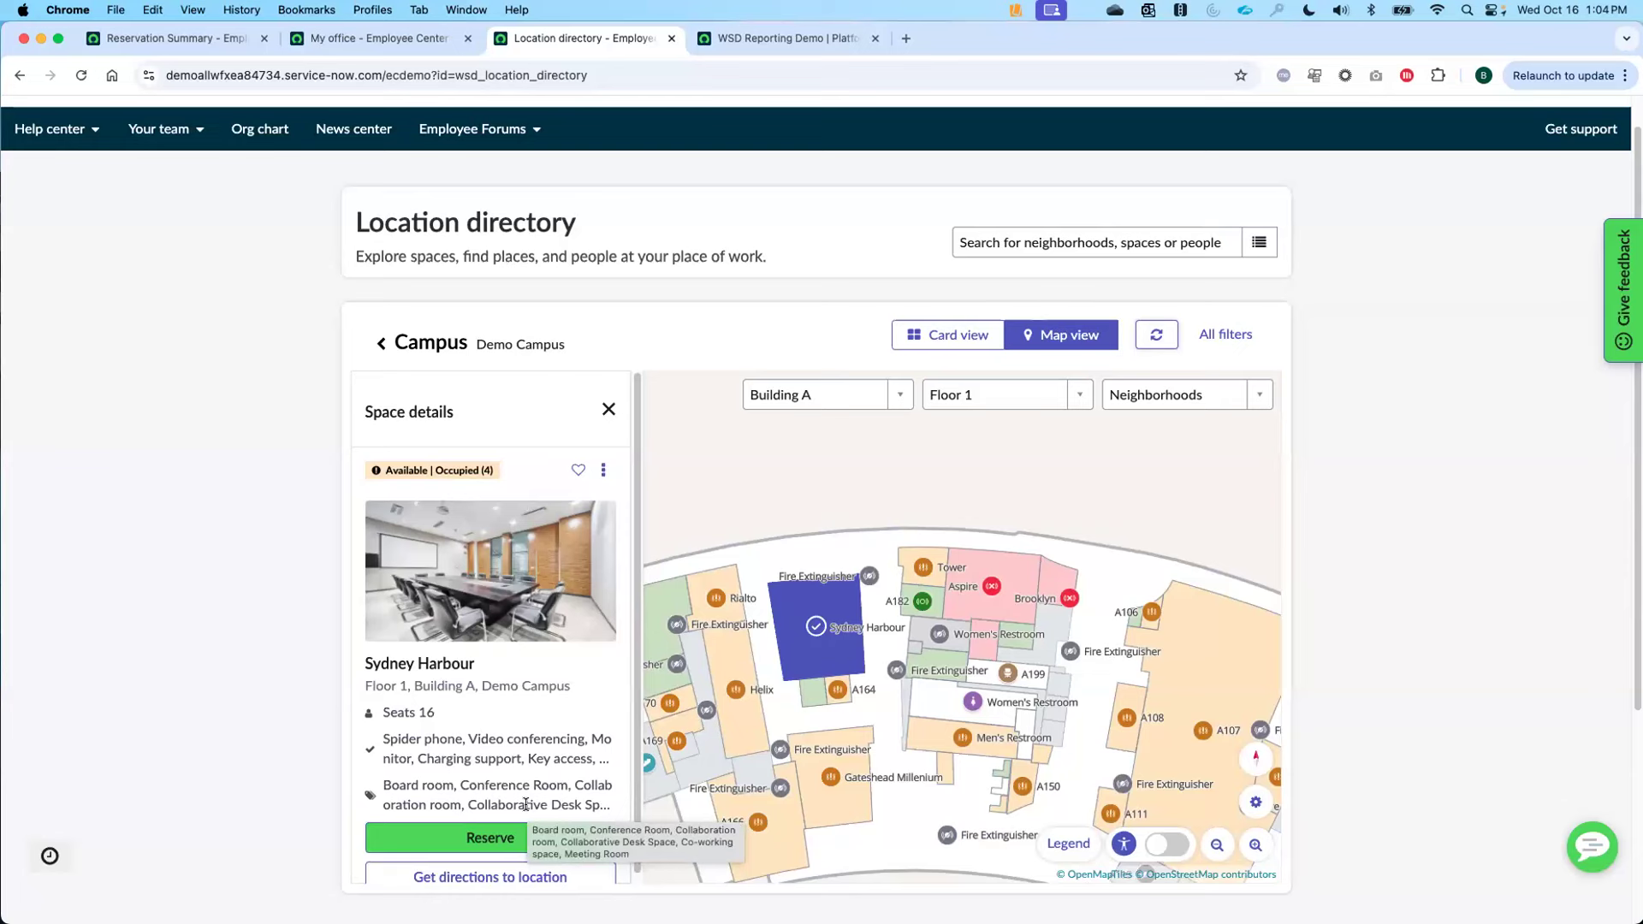
pyautogui.moveTo(667, 589); pyautogui.dragTo(693, 588)
pyautogui.click(694, 588)
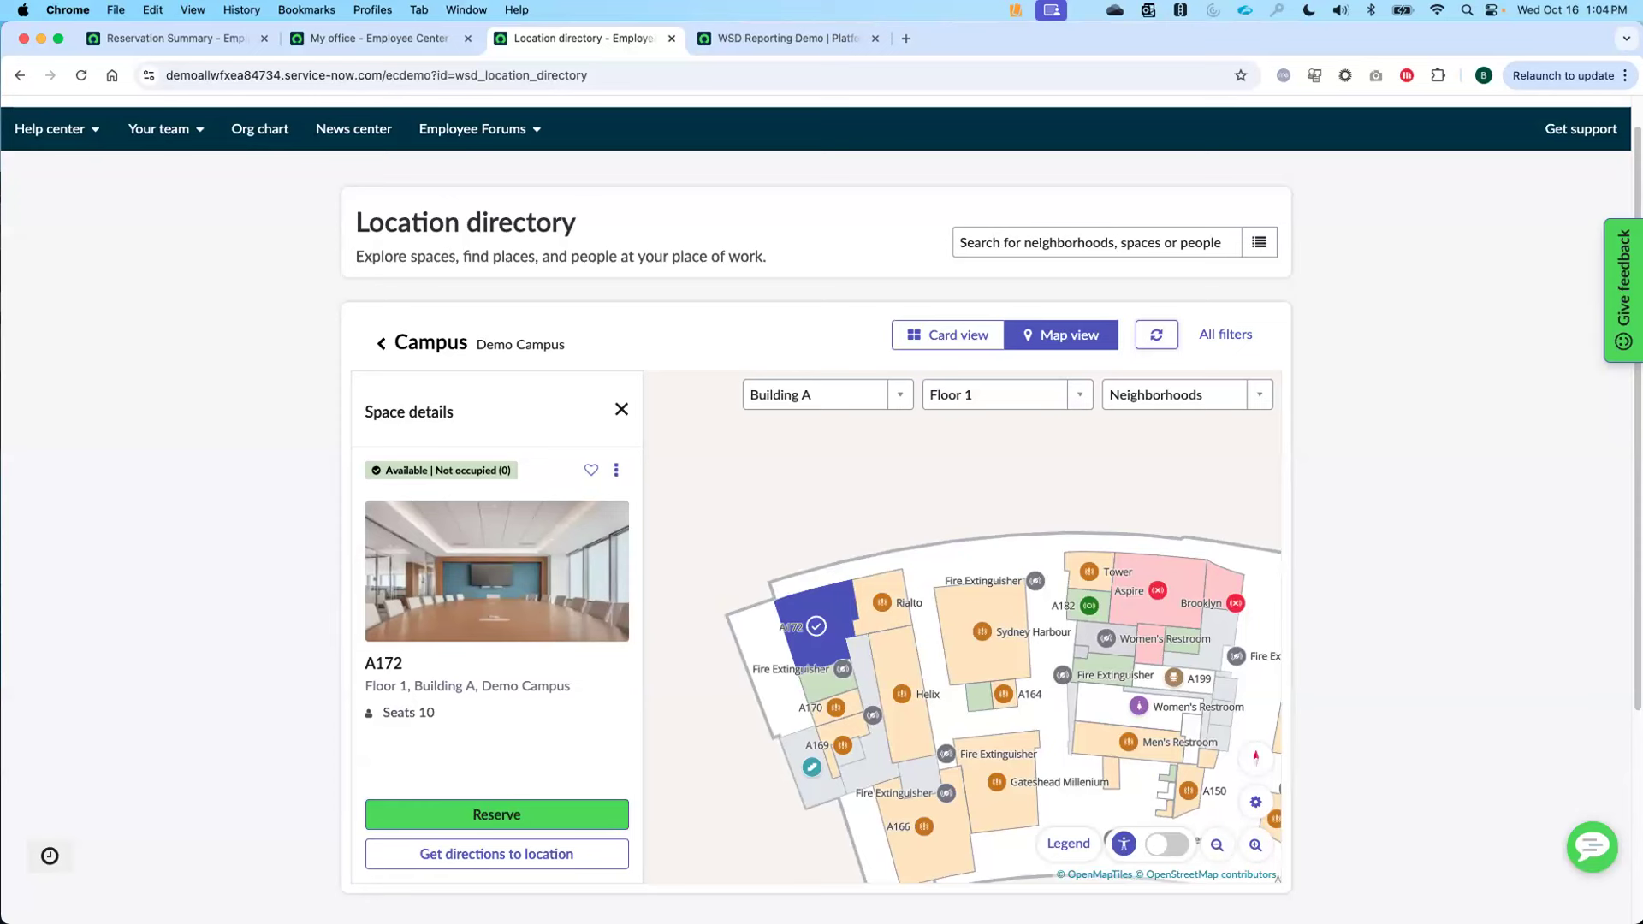
# Switch to the mirrored phone's mobile app, search for b1.0595 and open the first result
pyautogui.press('super+Tab')
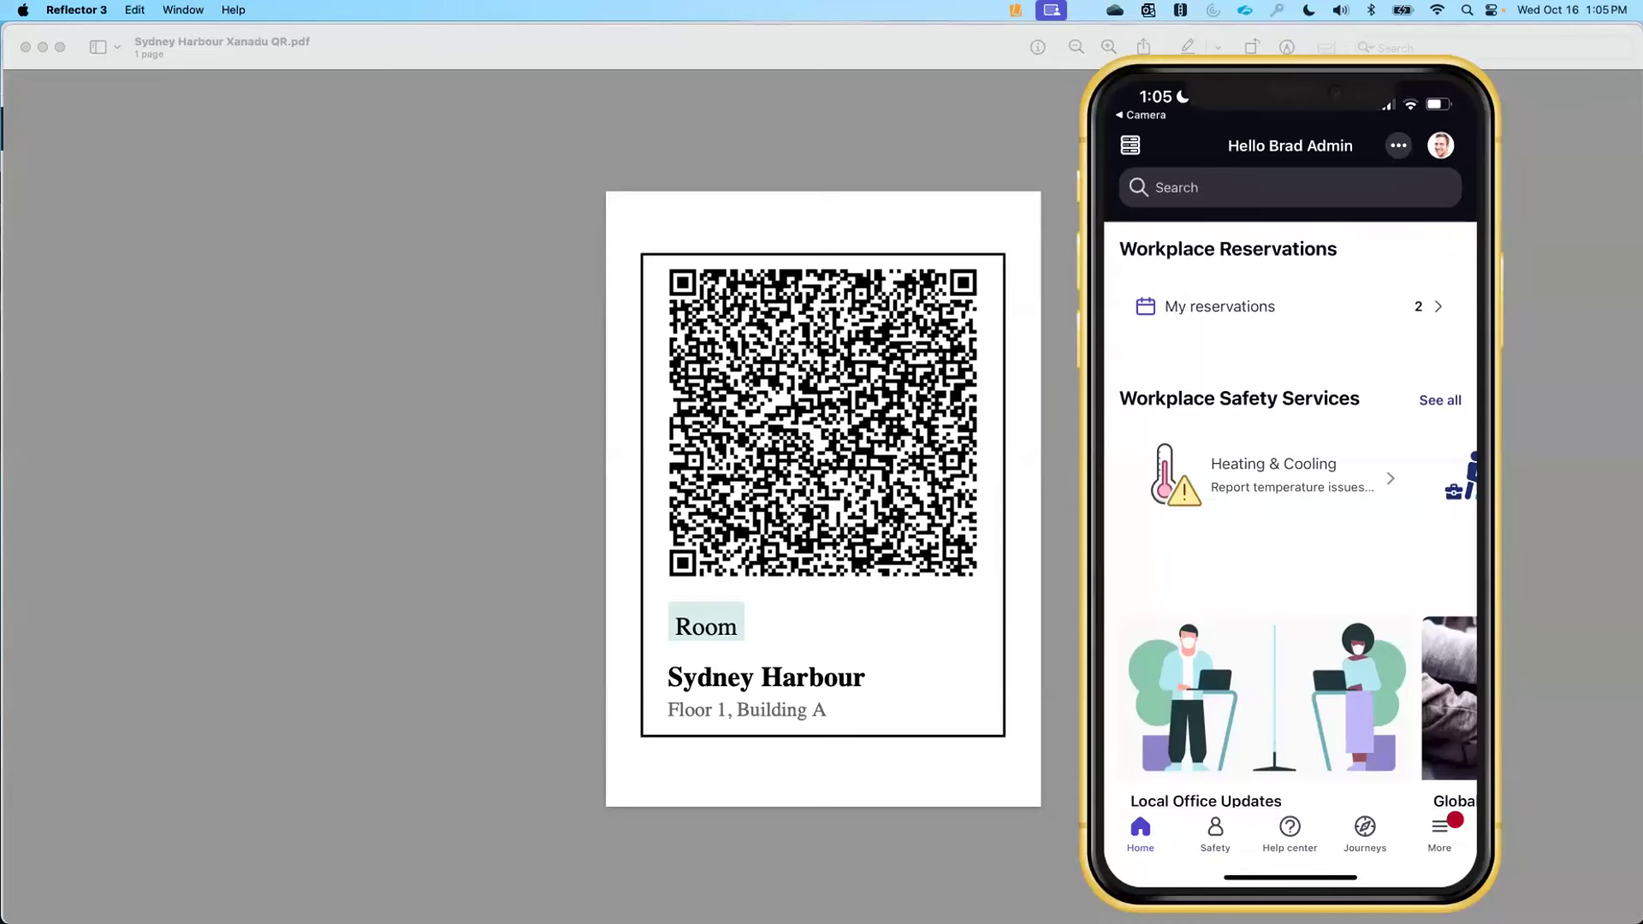
pyautogui.click(1198, 187)
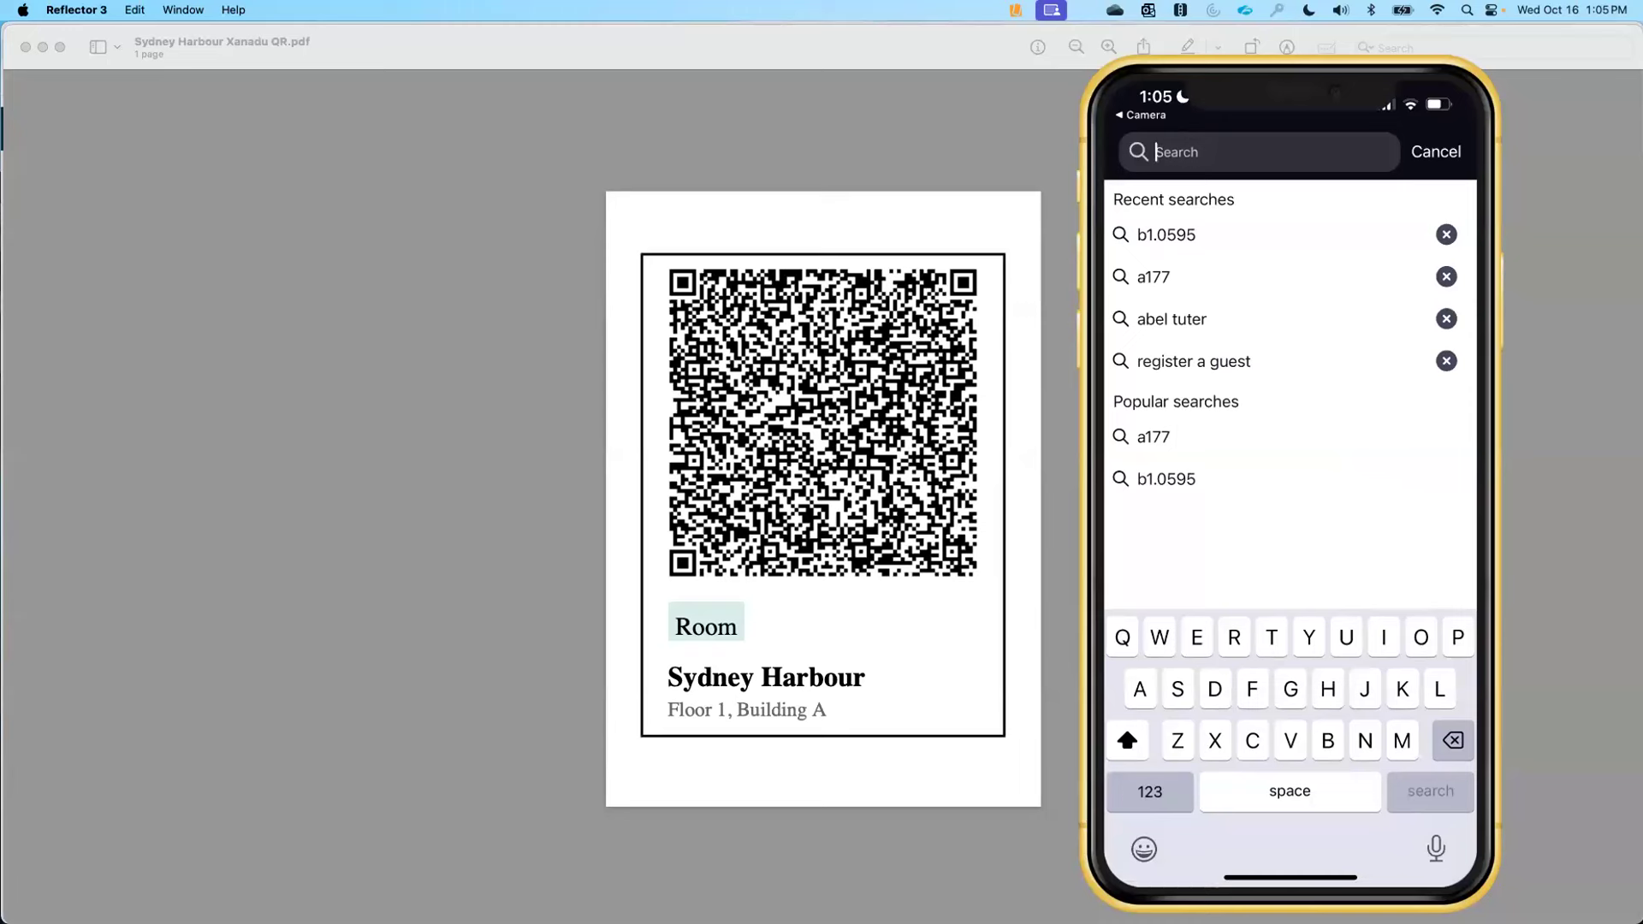
pyautogui.click(1167, 234)
pyautogui.click(1284, 286)
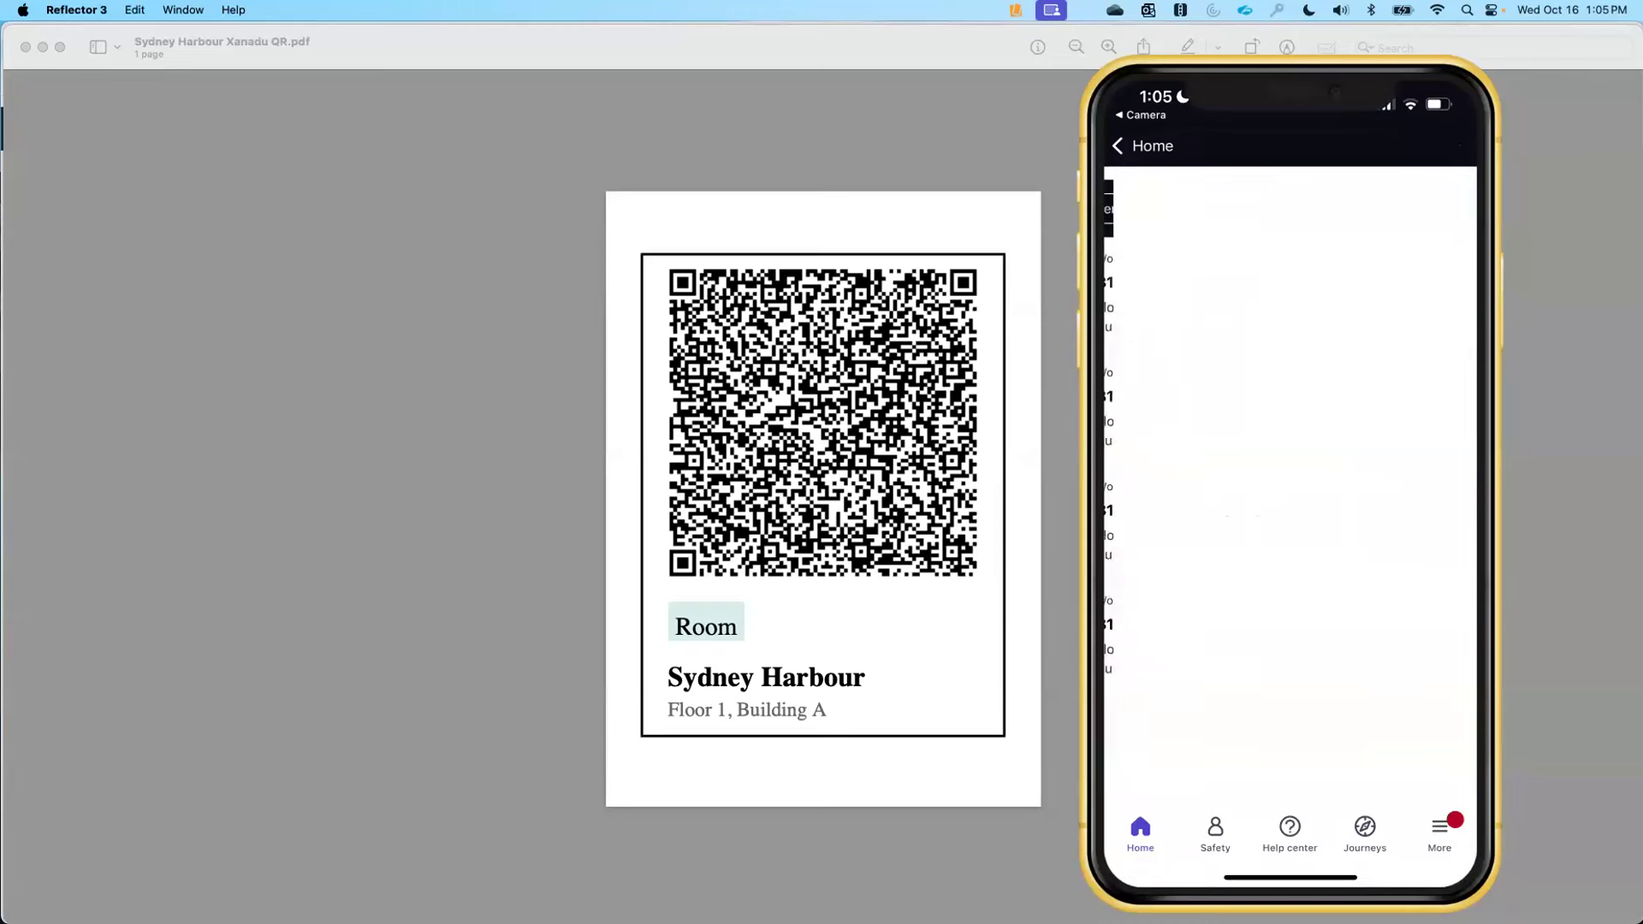